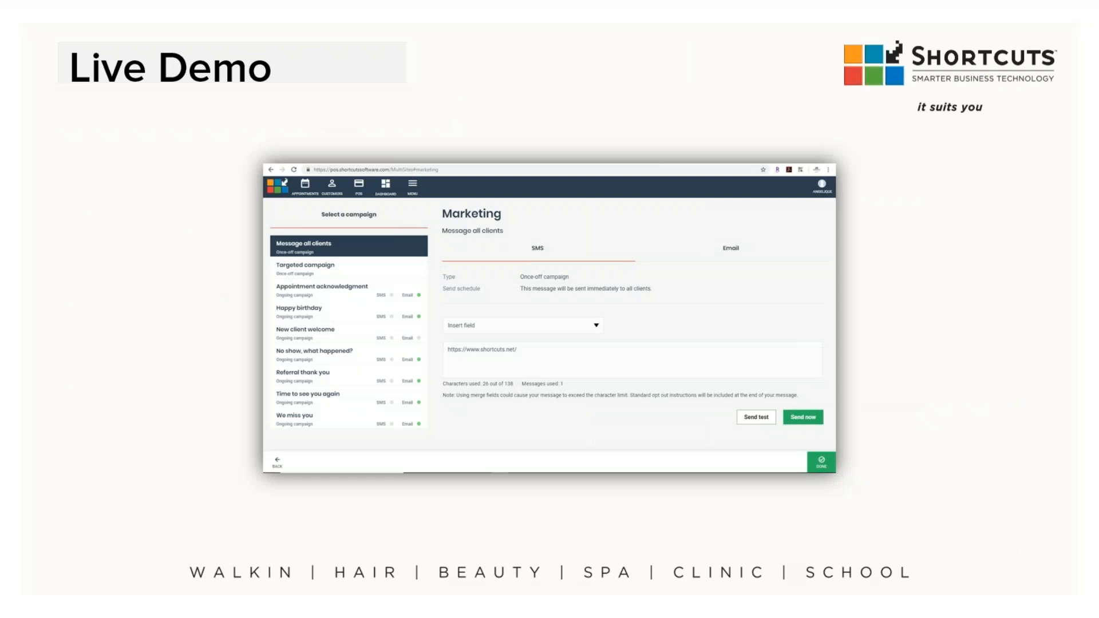
Step: Leave the slideshow, switch to the Edge browser, and log in to the Angels Test Salon tenant from the Host Administration Console
key("Escape")
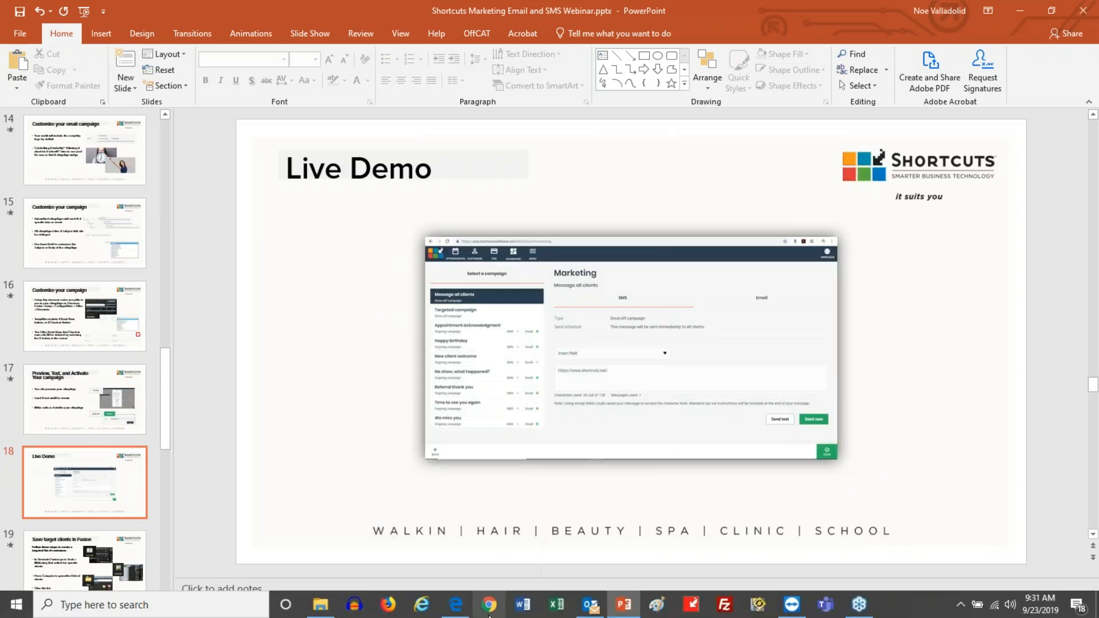
left_click(456, 604)
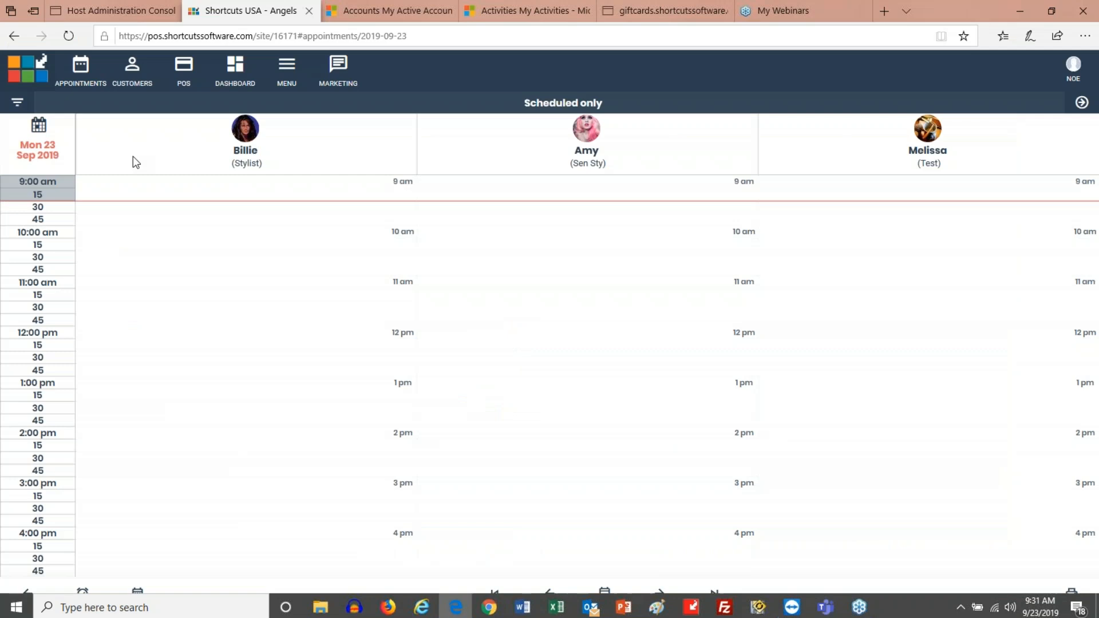
left_click(124, 8)
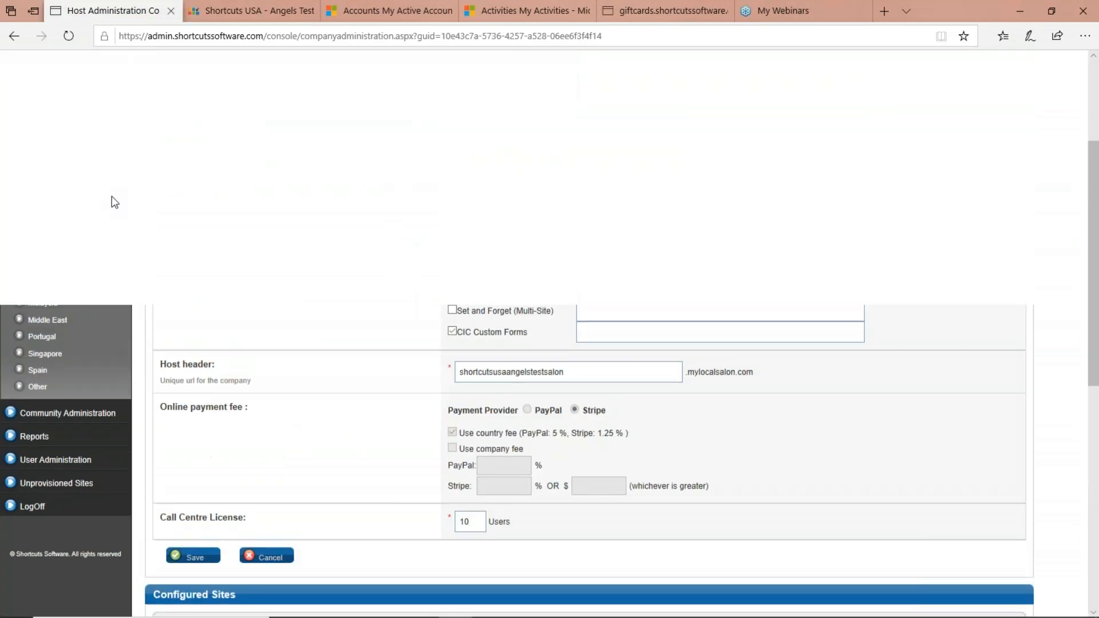
scroll(407, 296, "up", 8)
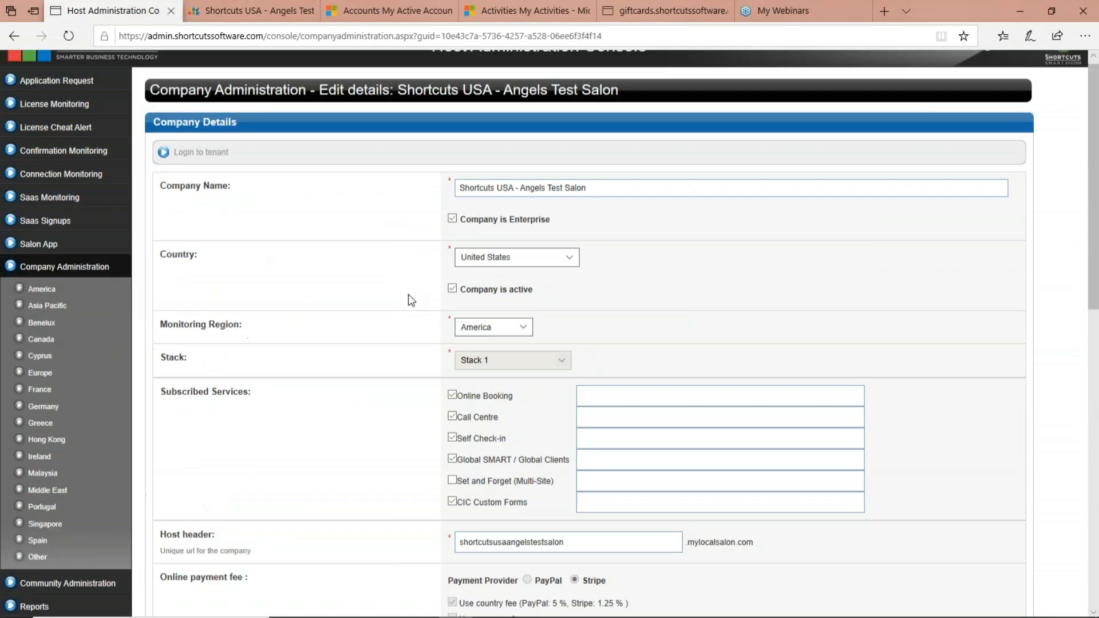
left_click(222, 179)
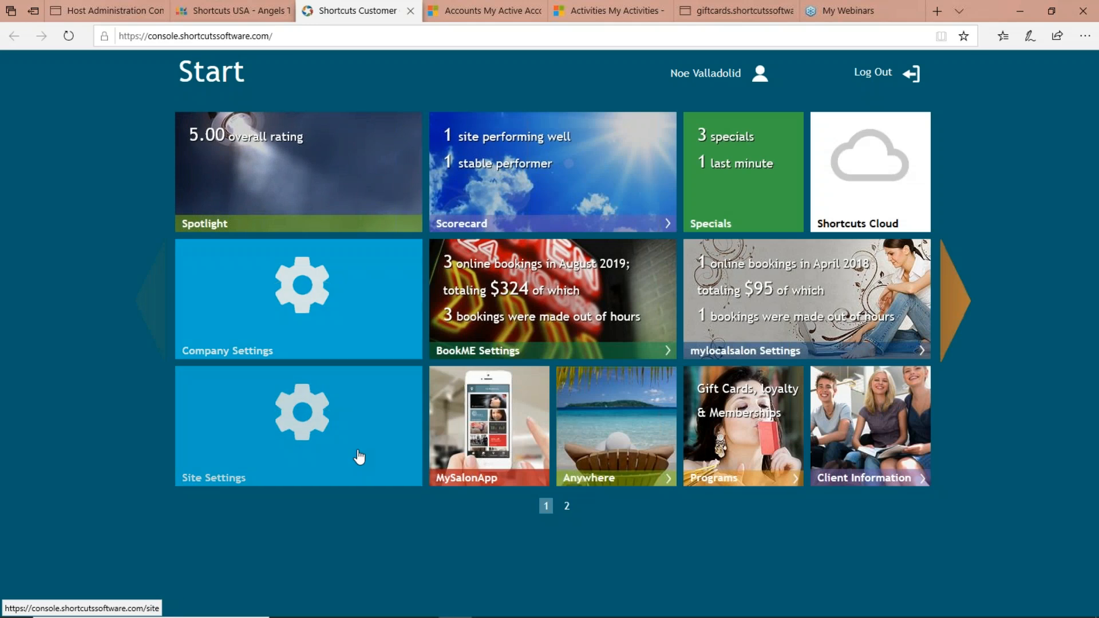
Step: Review the site settings for the logo, general information, website and social media links, and return to the console's start page
left_click(353, 436)
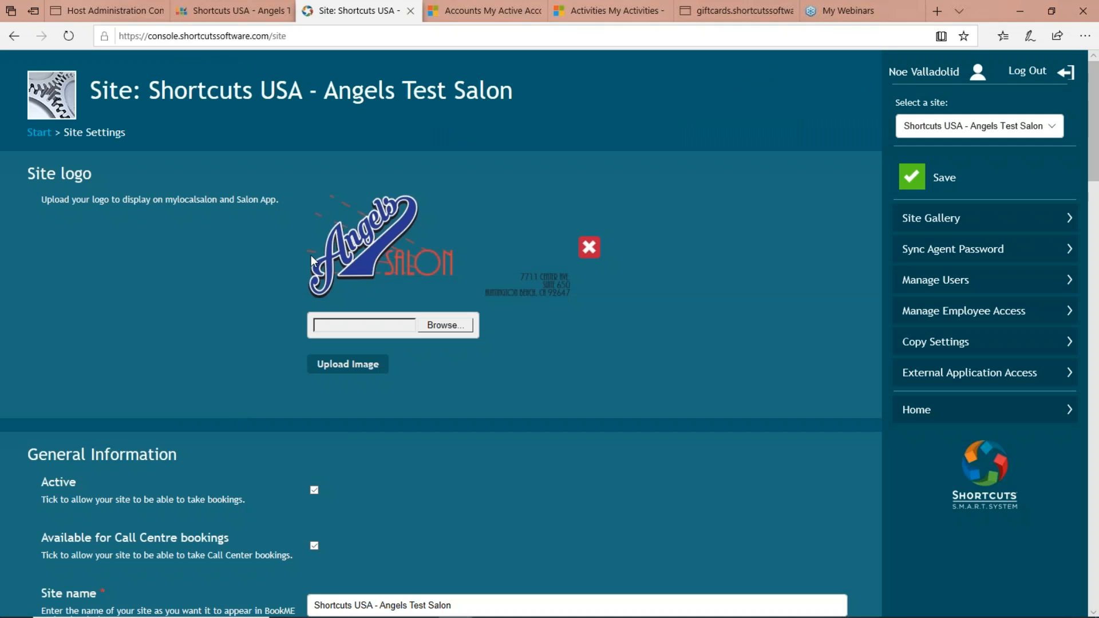
scroll(325, 256, "down", 10)
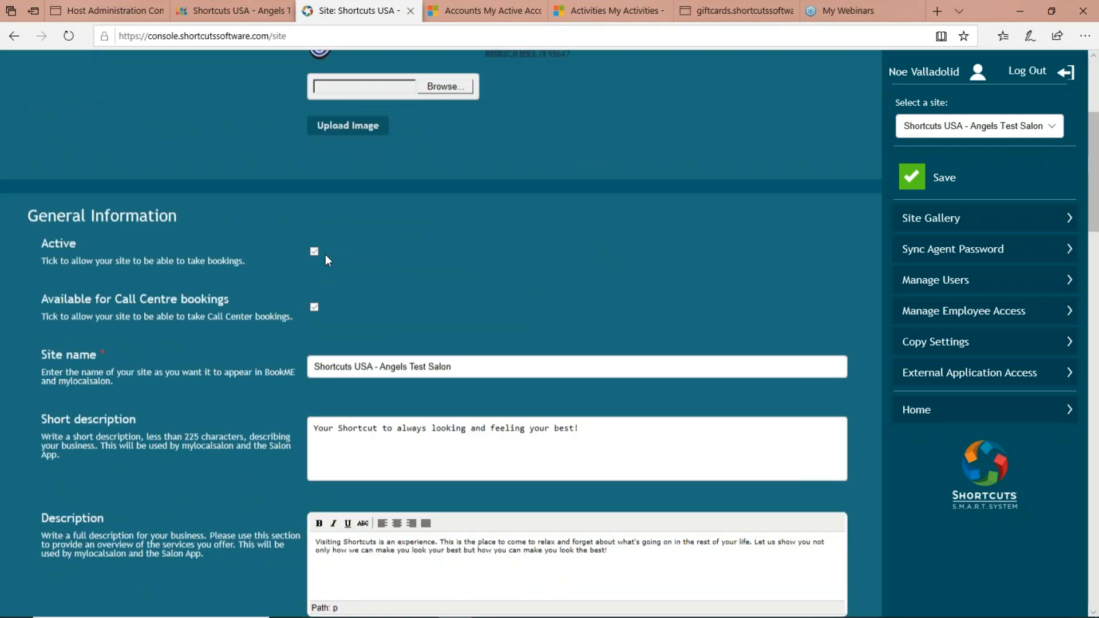
scroll(222, 259, "down", 3)
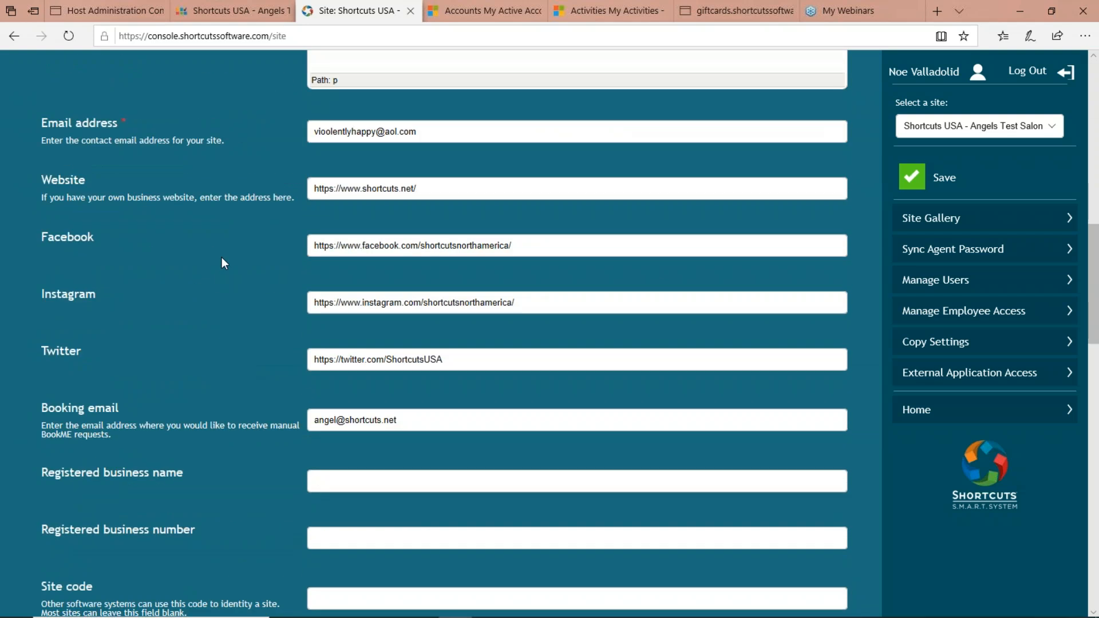
scroll(222, 258, "up", 7)
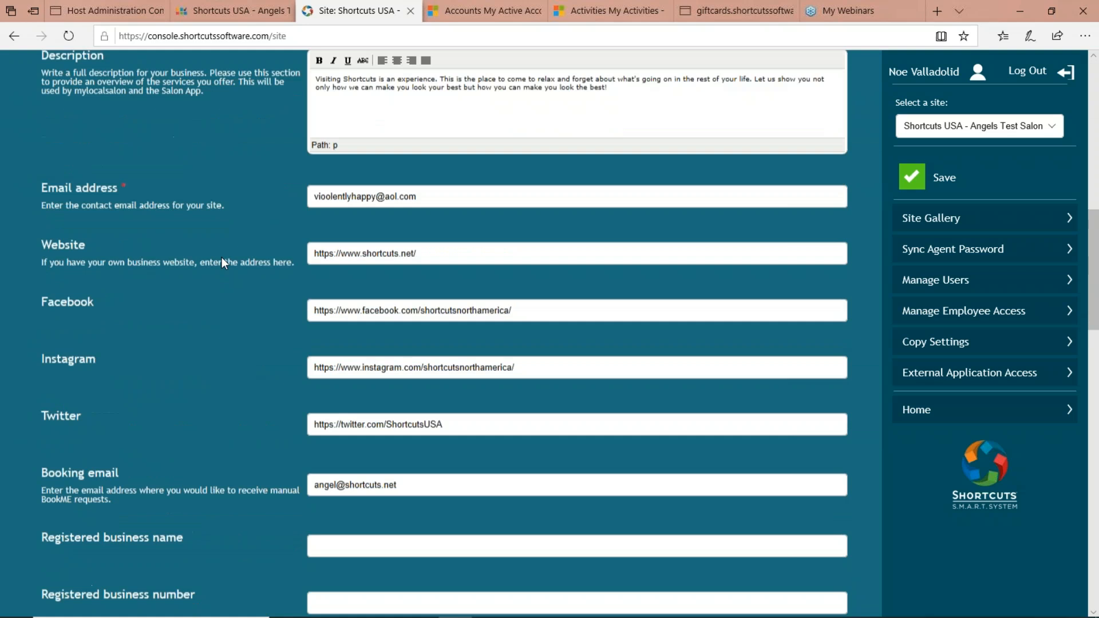
scroll(221, 262, "up", 5)
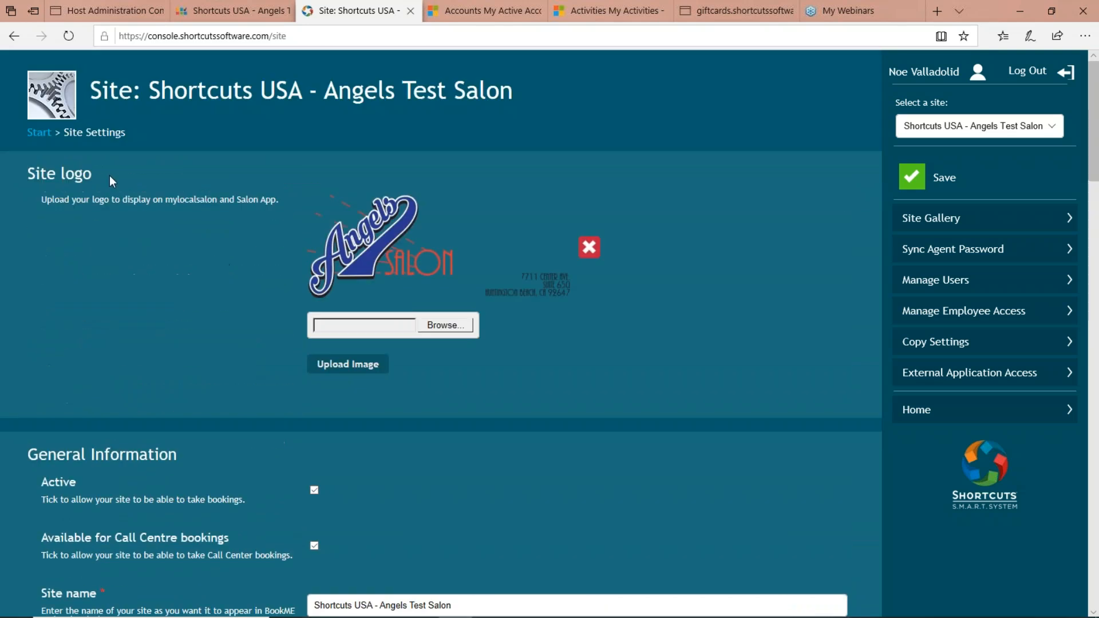
left_click(39, 134)
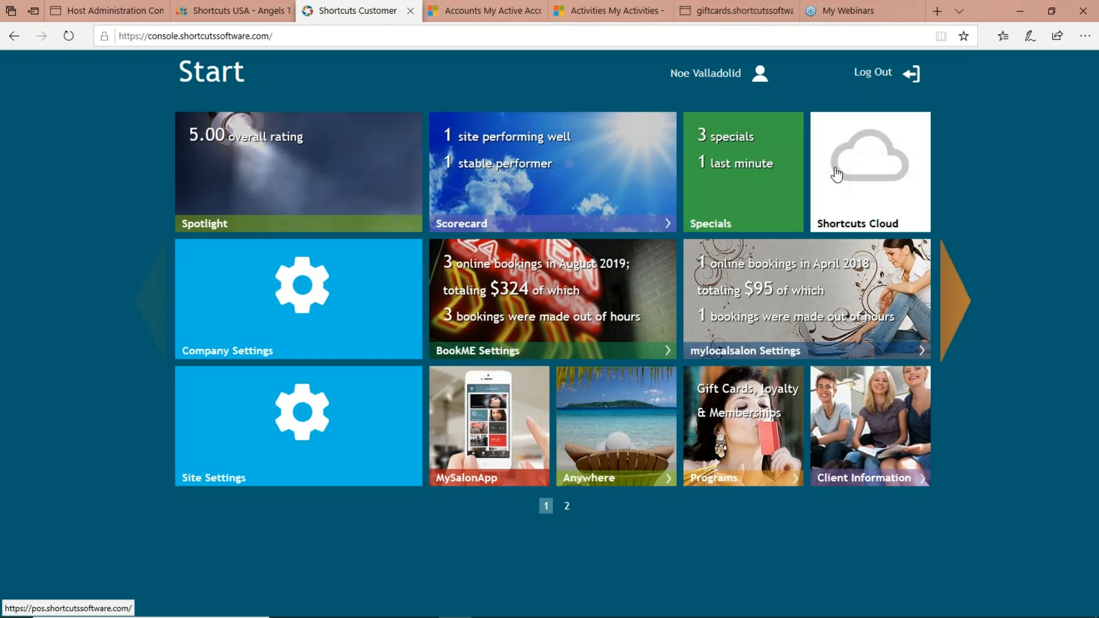
Step: Switch to the salon's Shortcuts POS site and open Marketing from the general settings
left_click(249, 16)
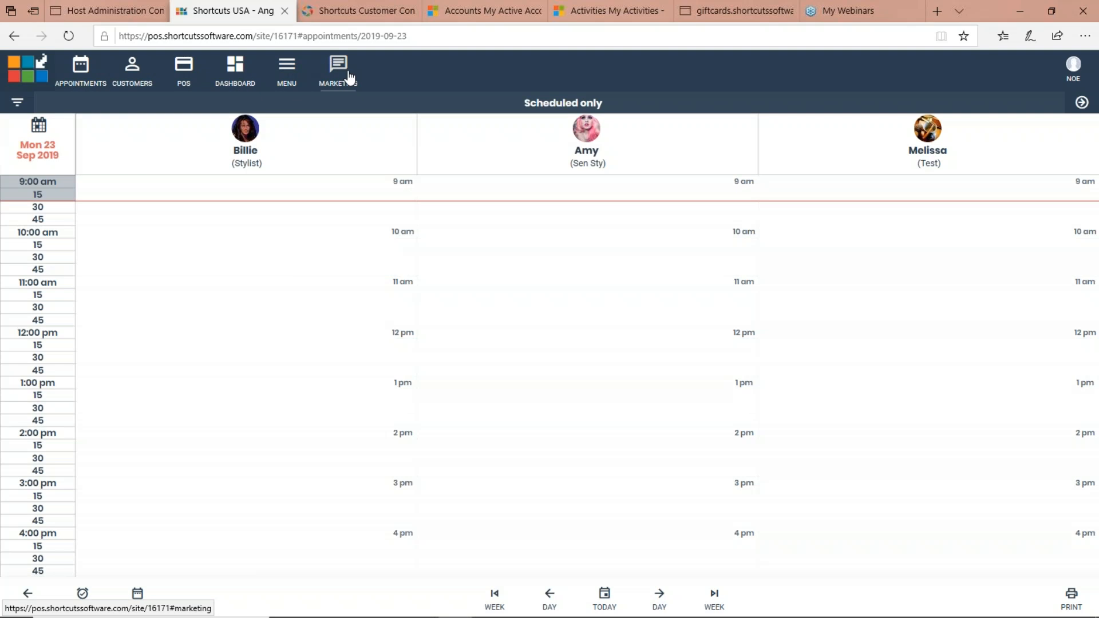
left_click(287, 73)
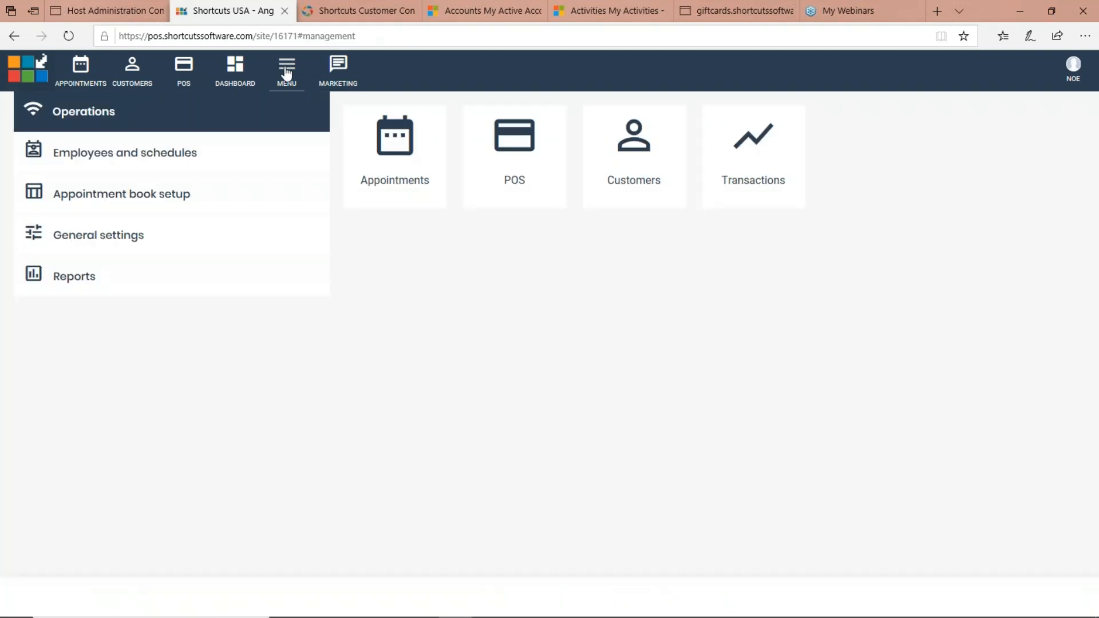
left_click(130, 242)
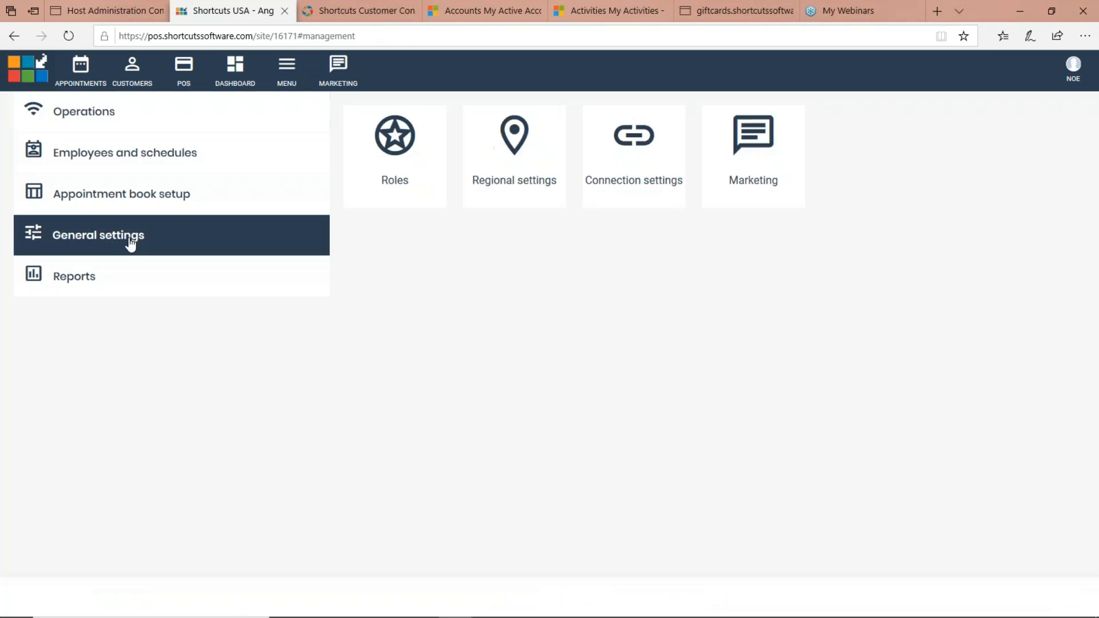
left_click(767, 145)
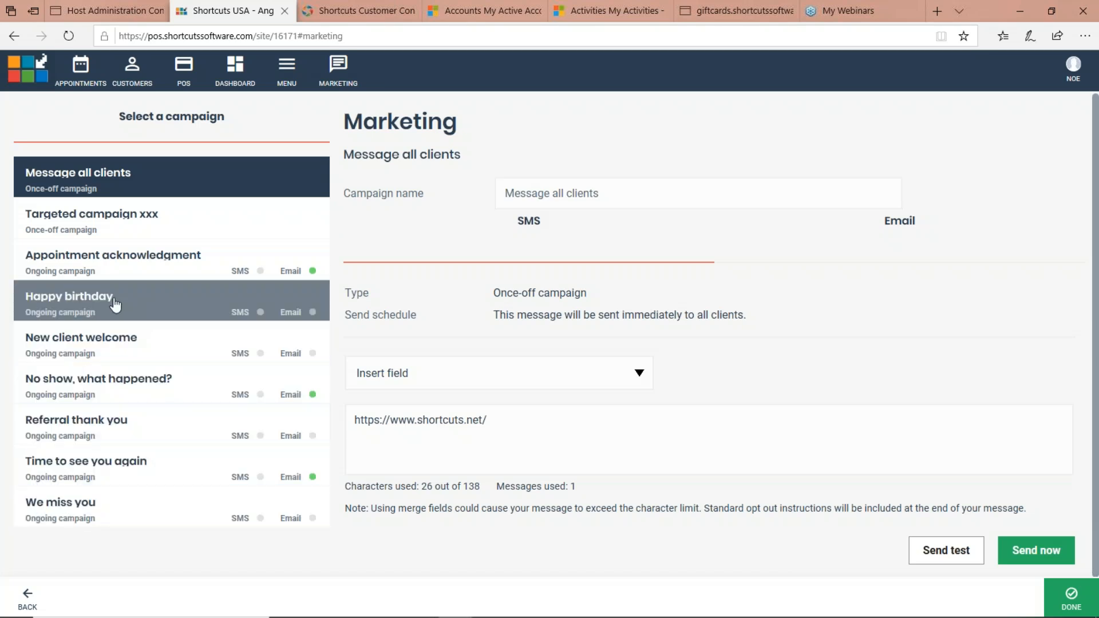
Step: Open the Happy birthday campaign and compare its SMS and email versions, finishing on the email version
left_click(73, 307)
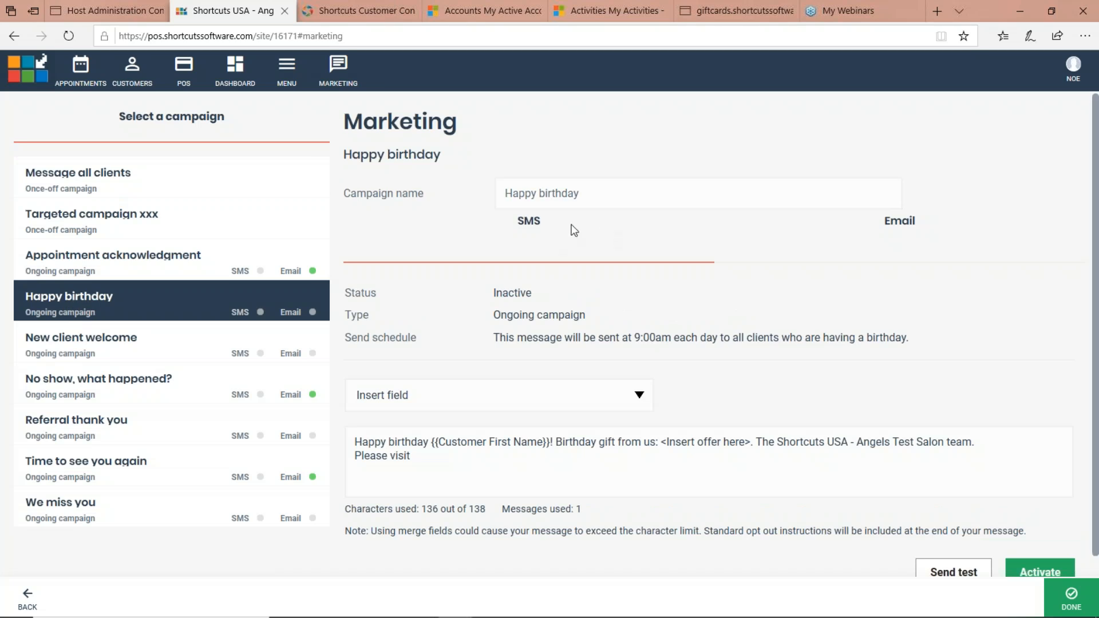
left_click(819, 230)
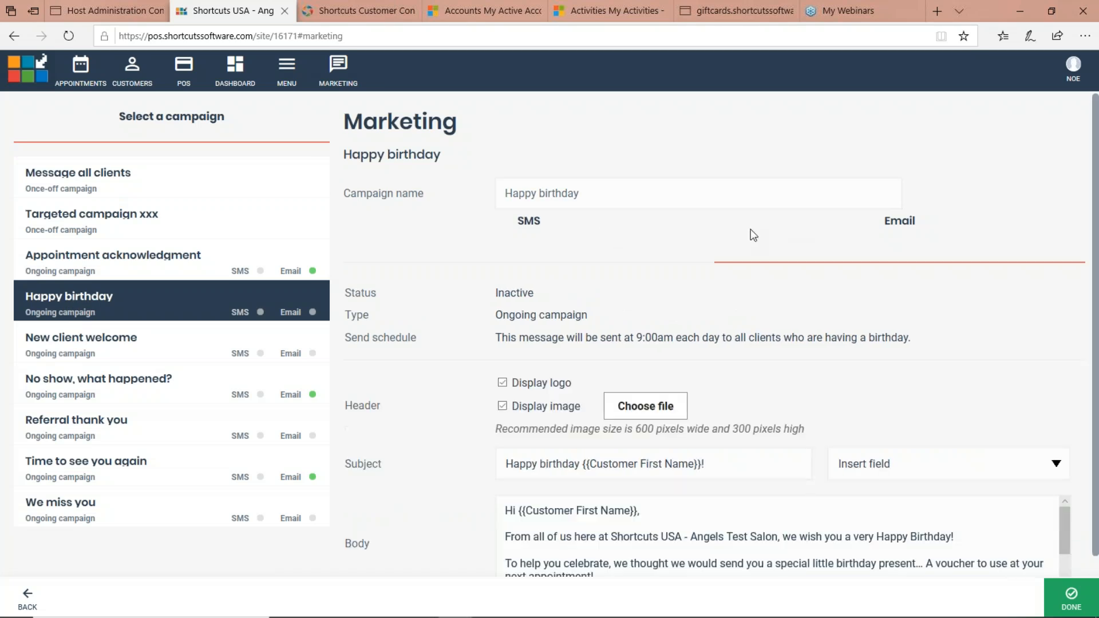
left_click(532, 223)
left_click(760, 230)
left_click(552, 238)
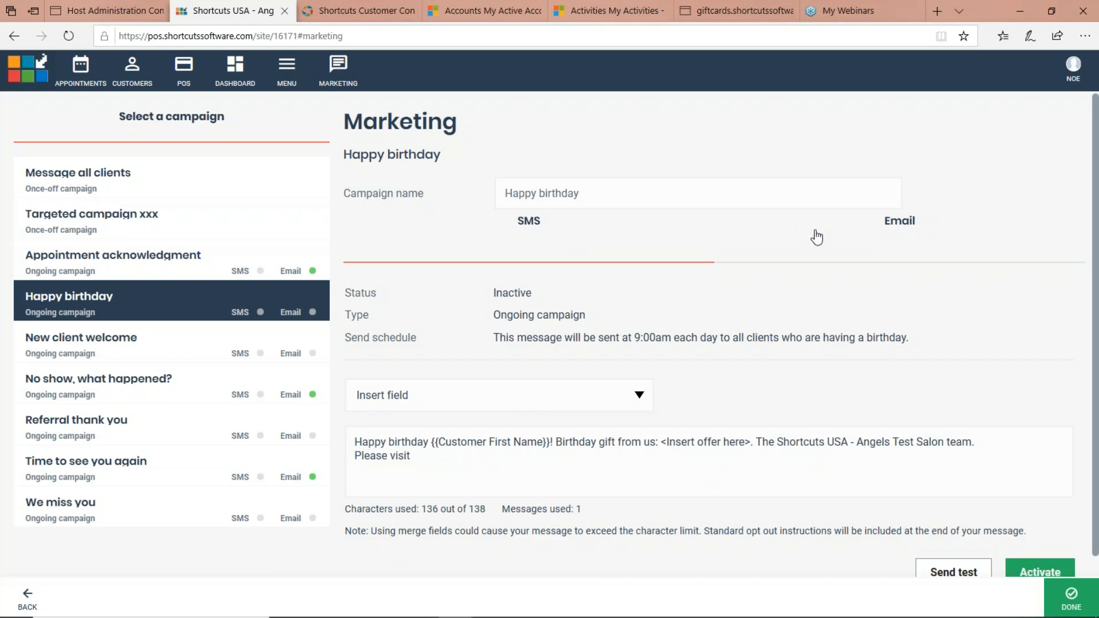
left_click(834, 231)
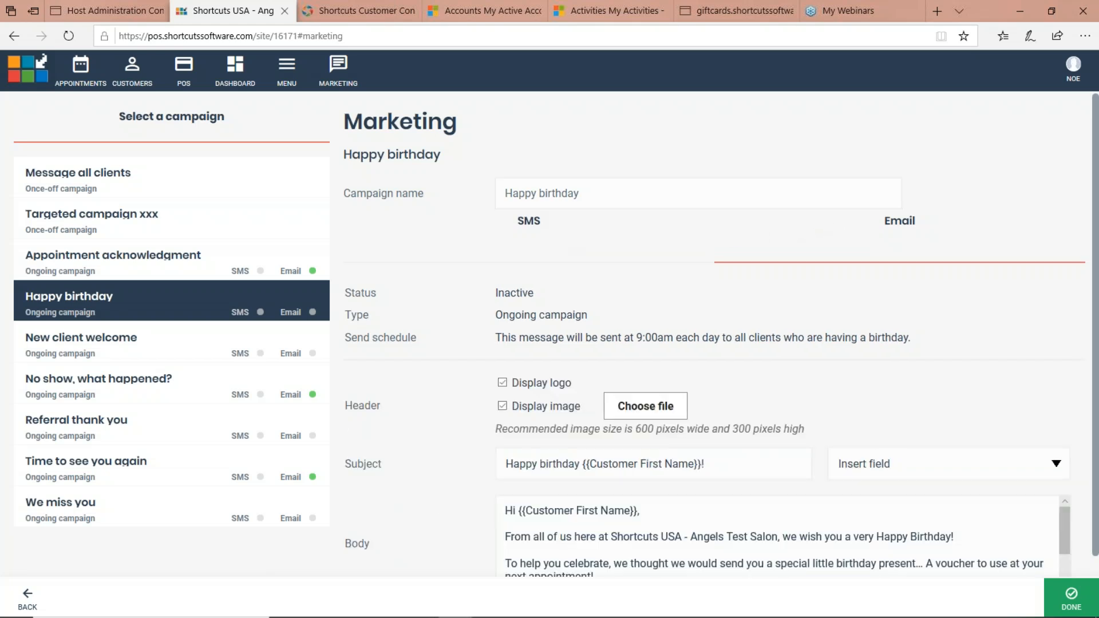
left_click(520, 226)
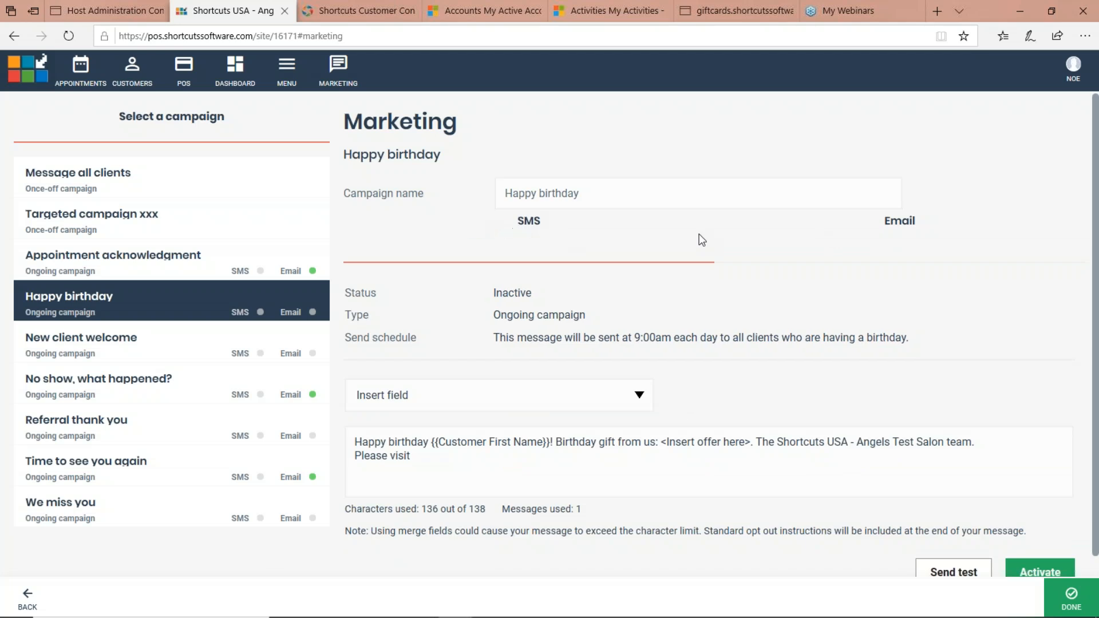
left_click(835, 234)
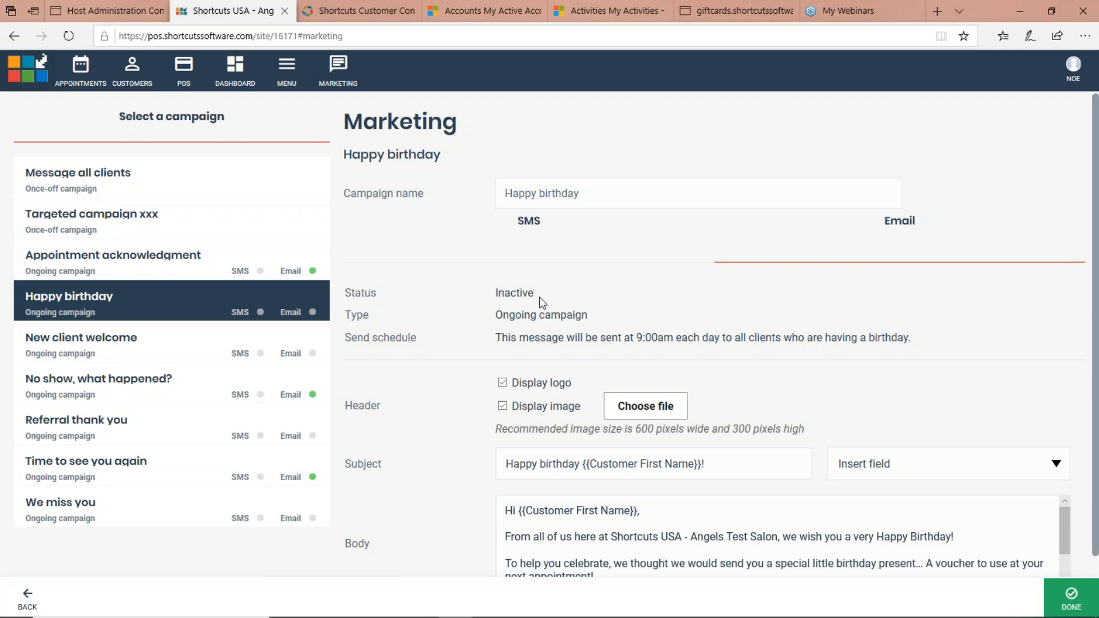
Step: Examine the birthday email's send schedule and its header, subject, body, offer and button sections
left_click_drag(593, 314, 912, 338)
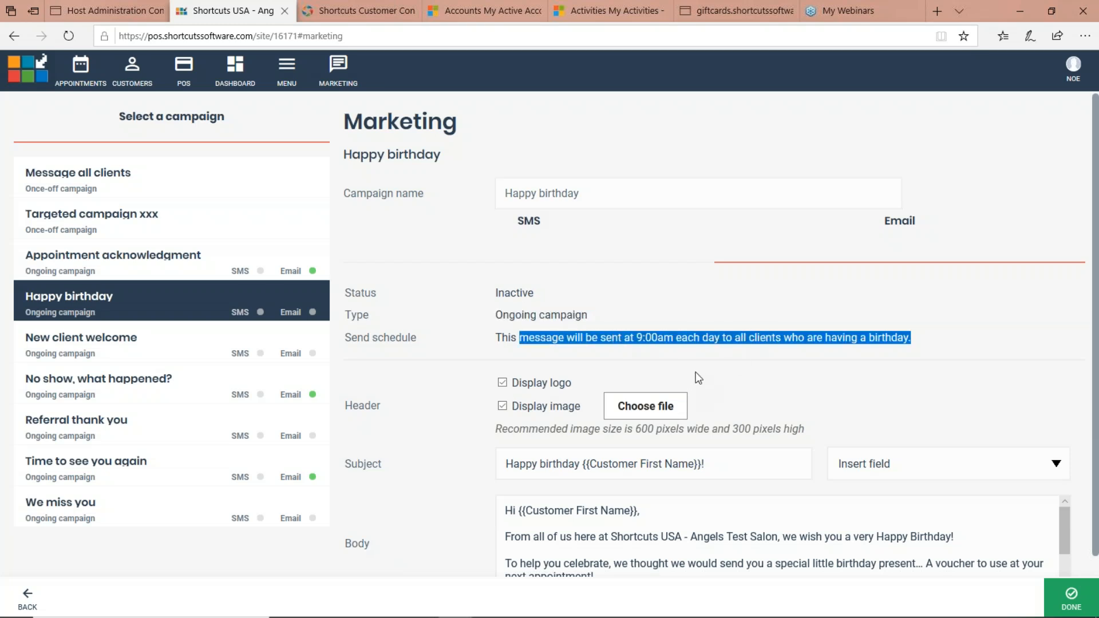
scroll(701, 326, "down", 6)
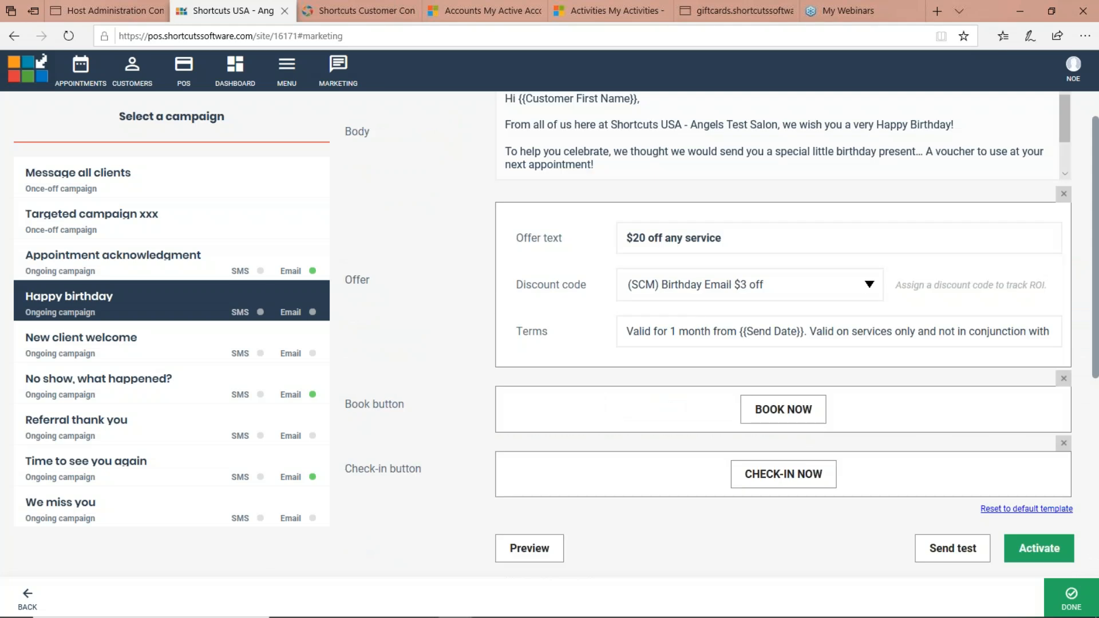
scroll(697, 322, "up", 6)
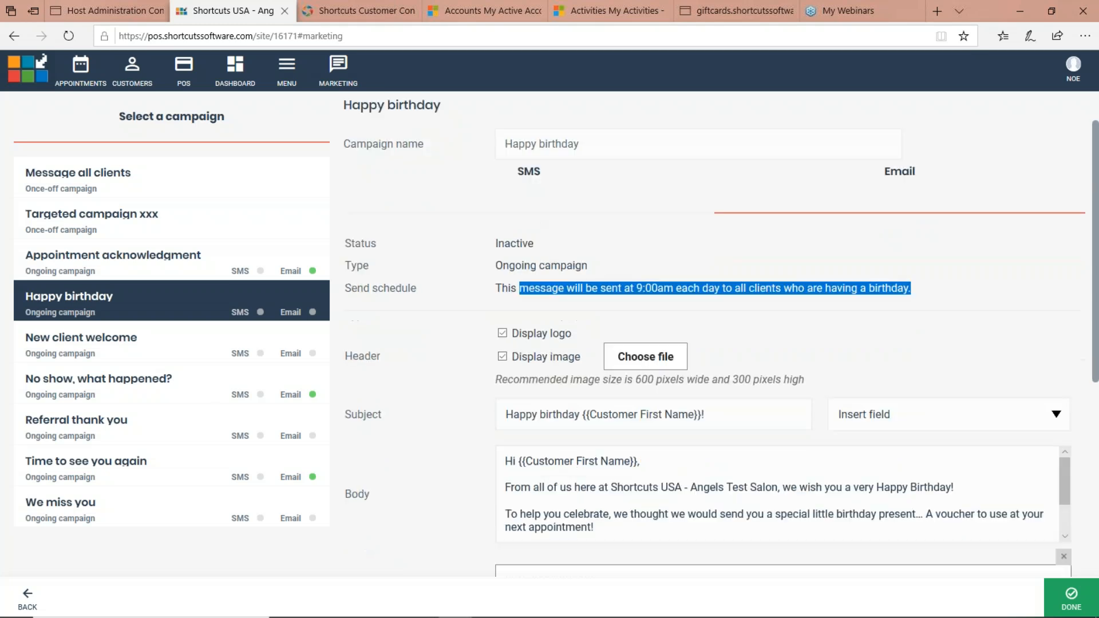
scroll(647, 407, "down", 3)
Step: Examine the Customer First Name merge field in the email's subject and body, and the list of insertable fields
left_click_drag(731, 315, 501, 311)
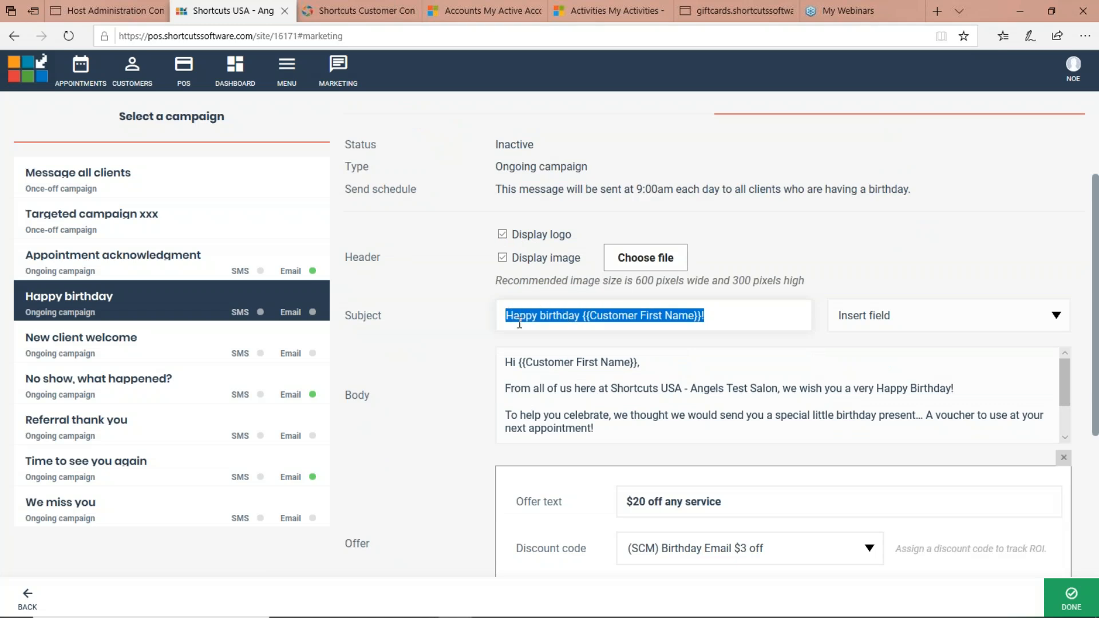
left_click(581, 315)
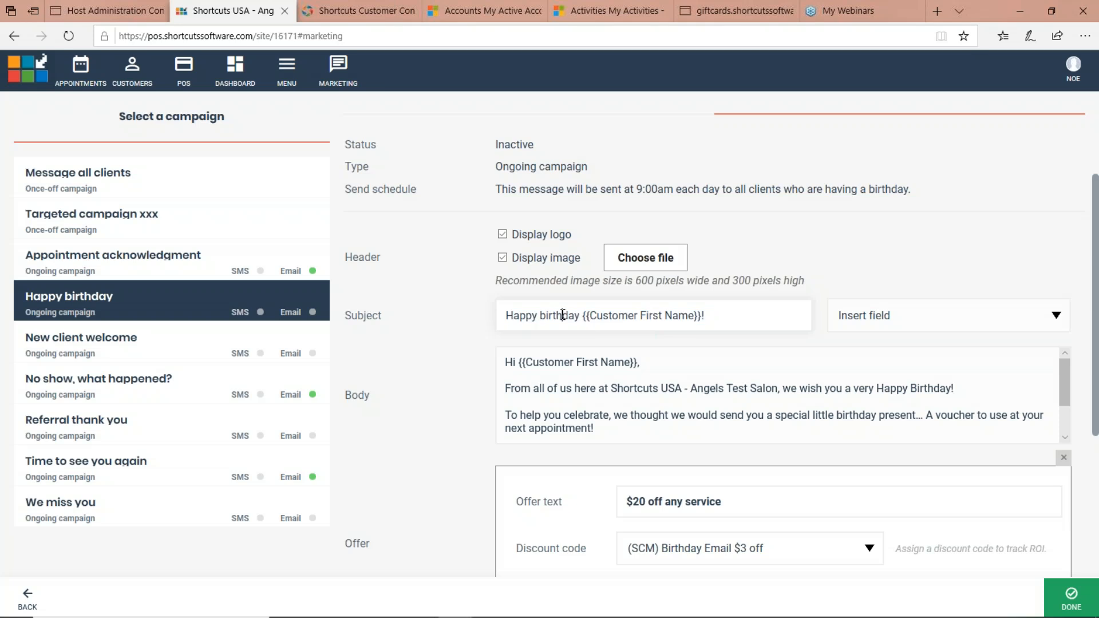
left_click_drag(581, 315, 701, 318)
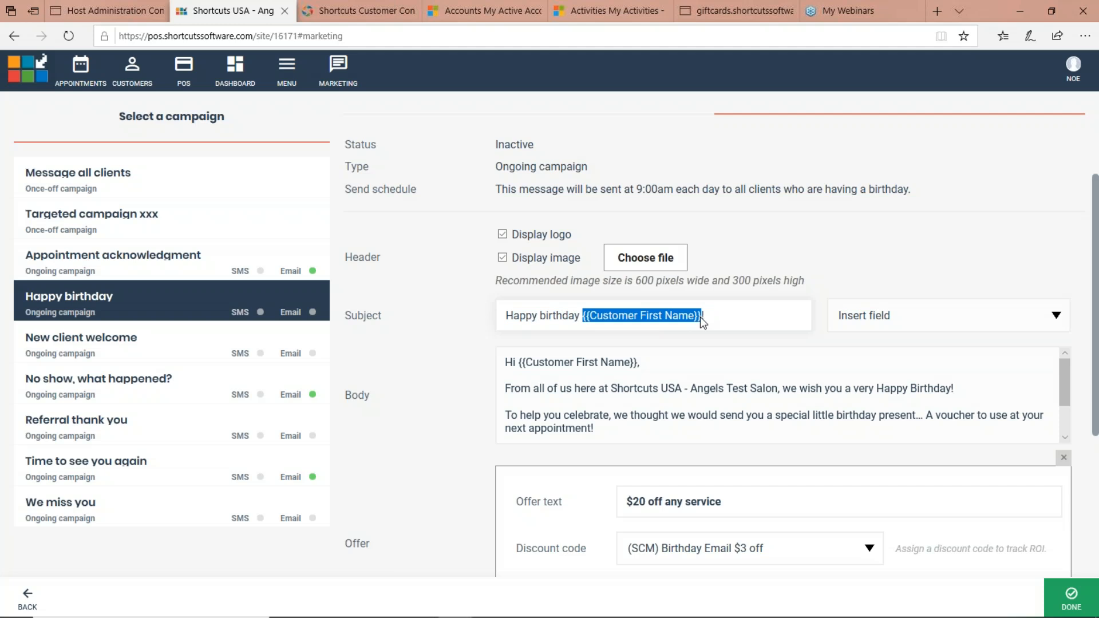
left_click(862, 316)
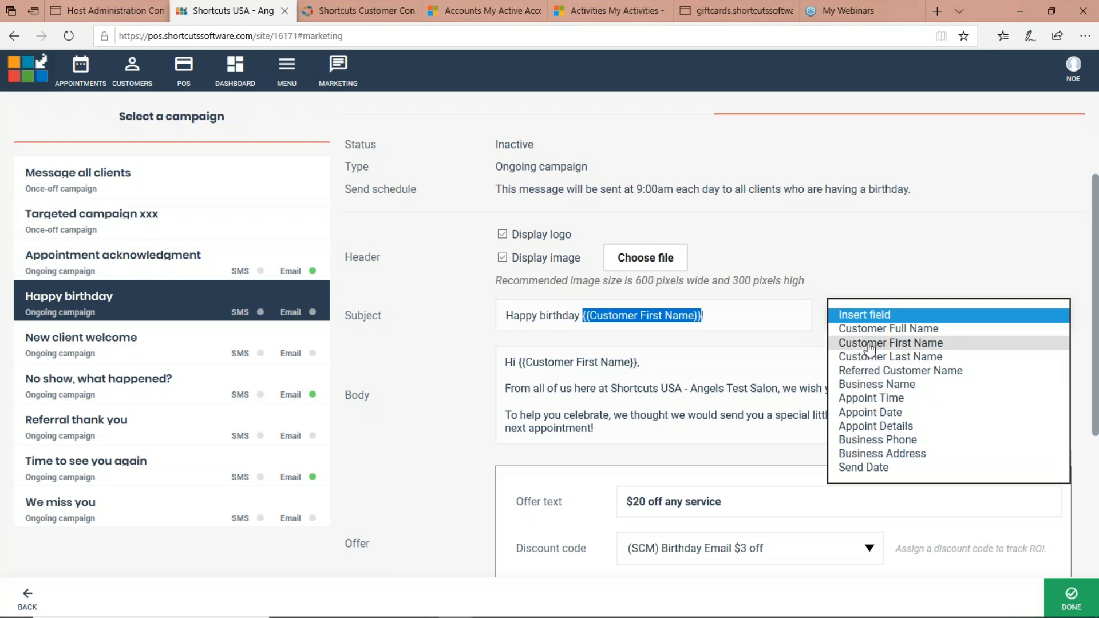
left_click(765, 265)
left_click(617, 375)
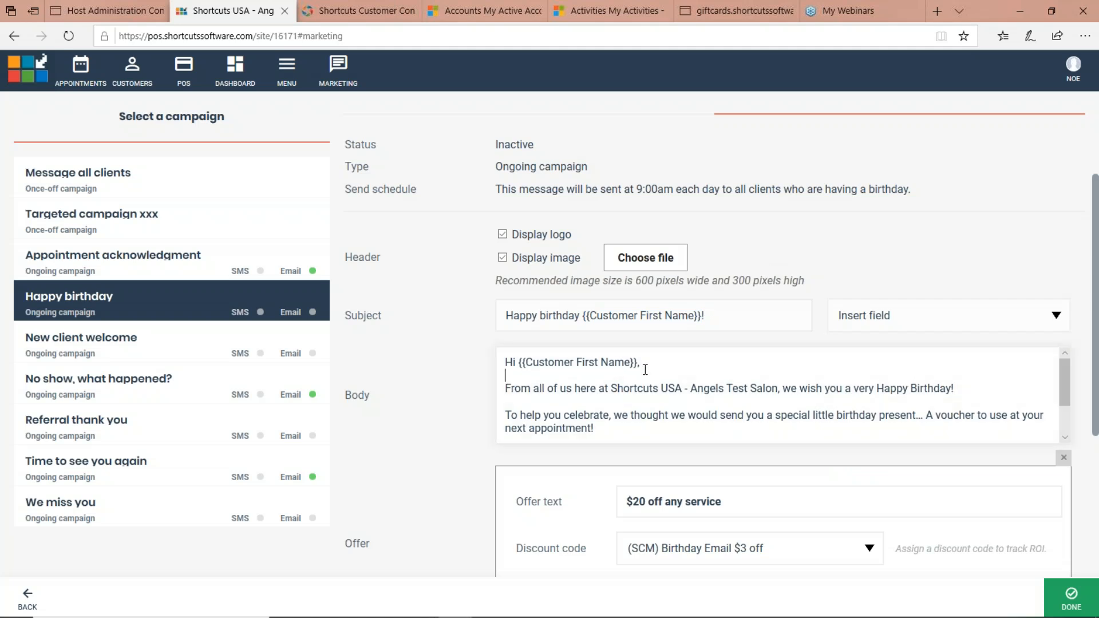
left_click_drag(518, 362, 630, 363)
Step: Change the birthday offer text to "$3 off any service" and select (SCM) Birthday Email $3 off as the discount code
scroll(649, 373, "down", 1)
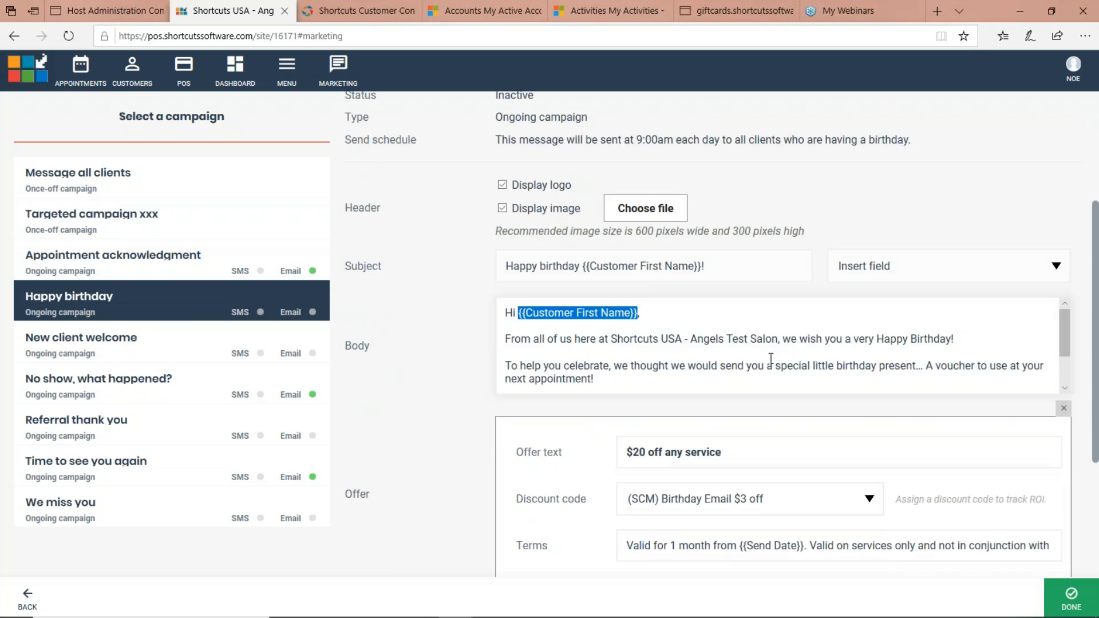
scroll(771, 358, "down", 1)
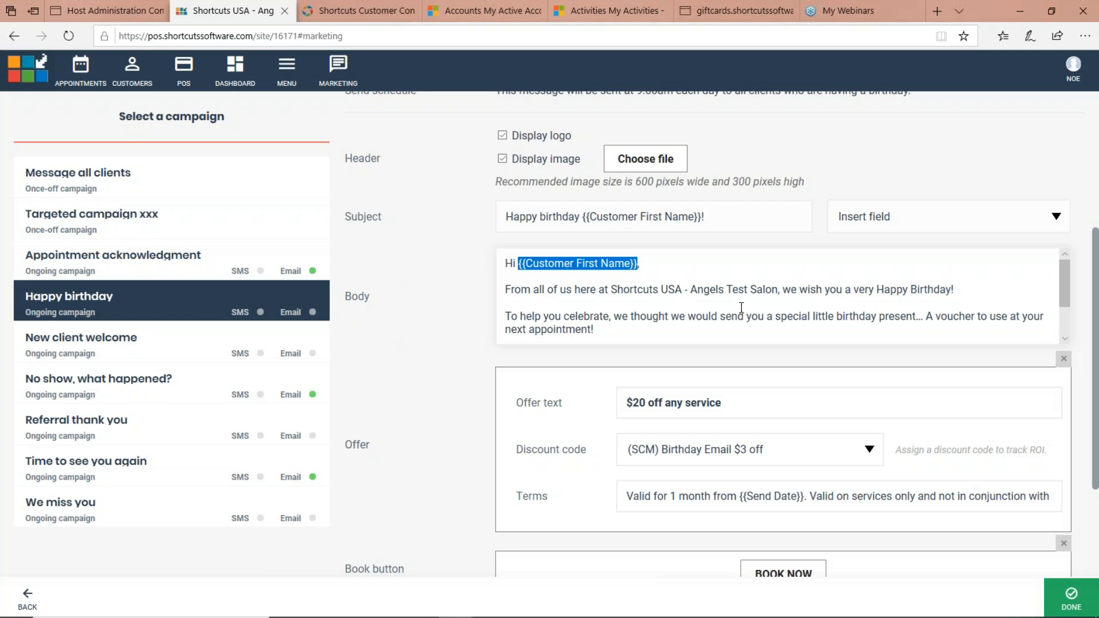
scroll(615, 307, "down", 2)
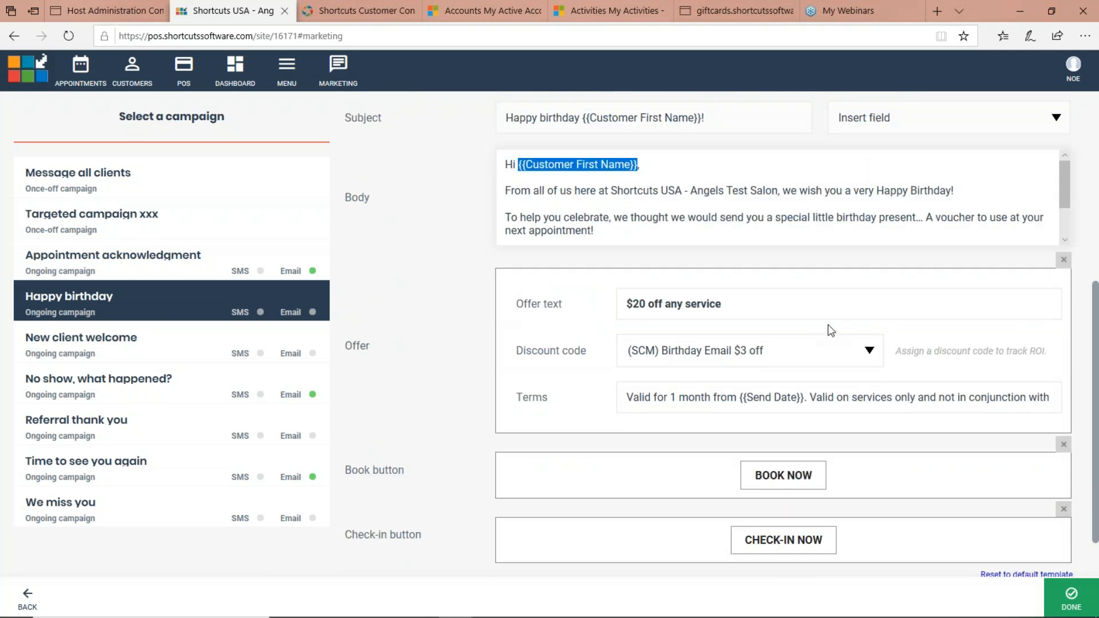
left_click_drag(645, 303, 637, 302)
double_click(638, 304)
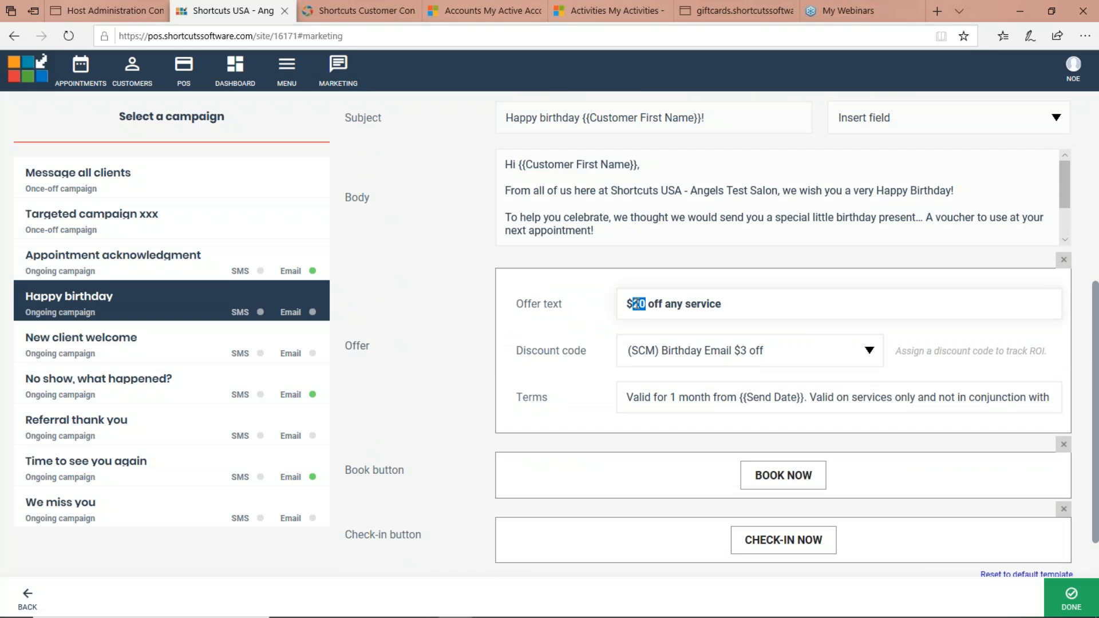
type("3")
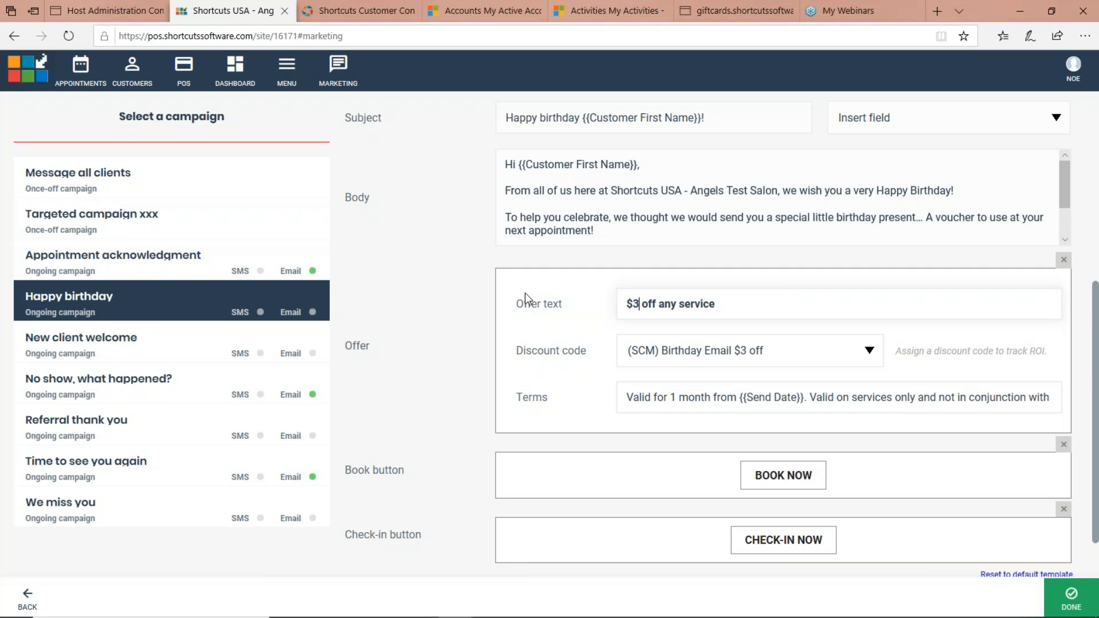
left_click(873, 351)
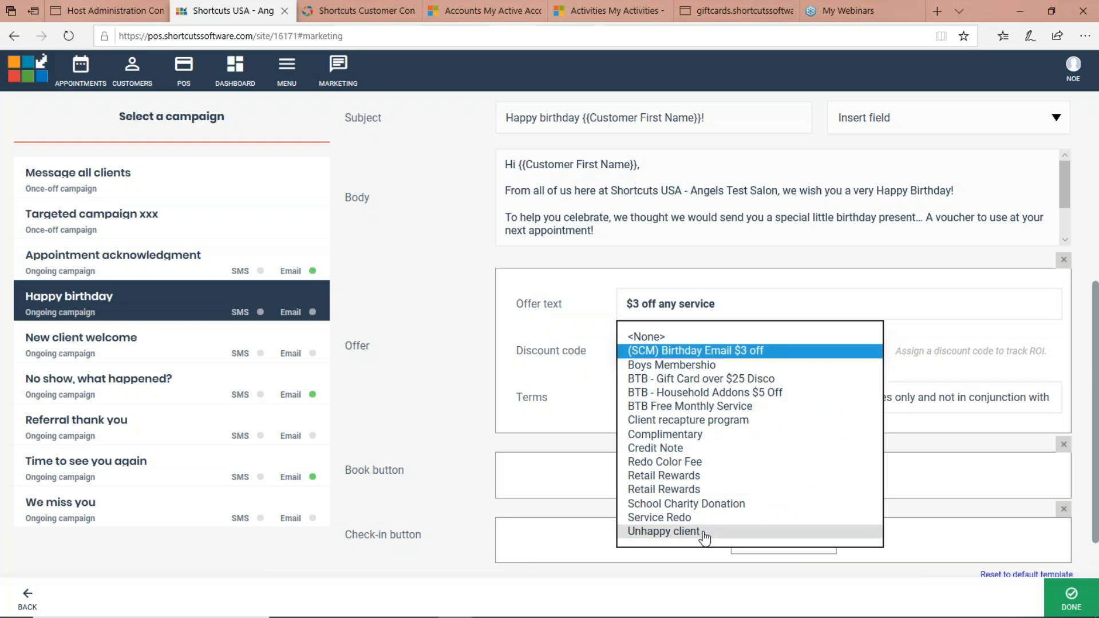
left_click(709, 351)
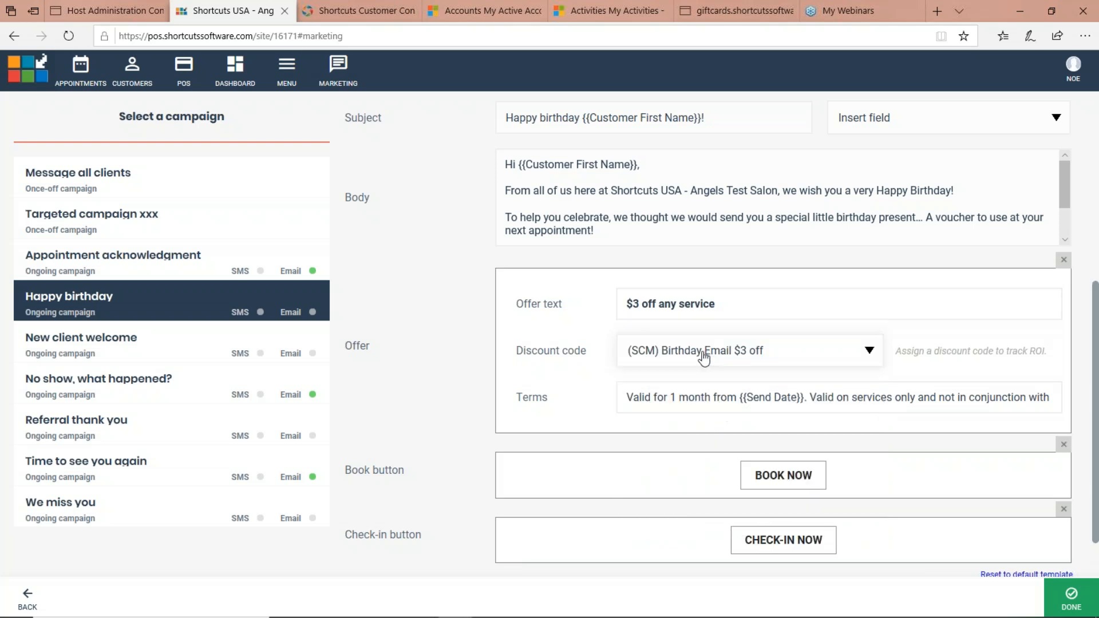
Step: Set the validity period in the offer terms to "30 Days" and review the remaining terms, including the services-only restriction
double_click(674, 397)
left_click_drag(686, 401, 827, 395)
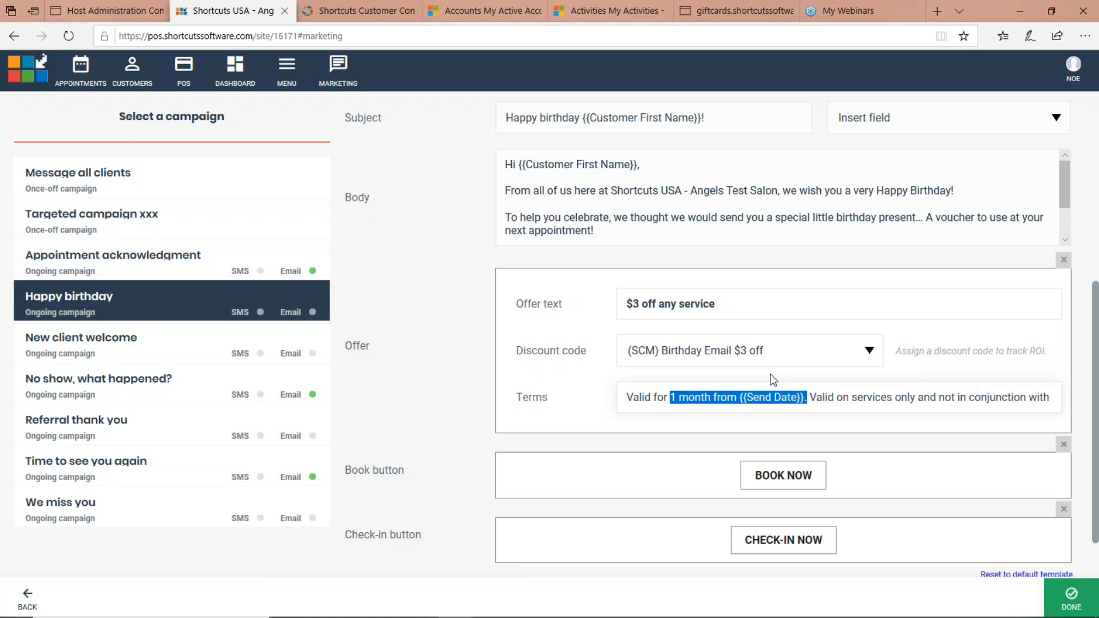
left_click(714, 398)
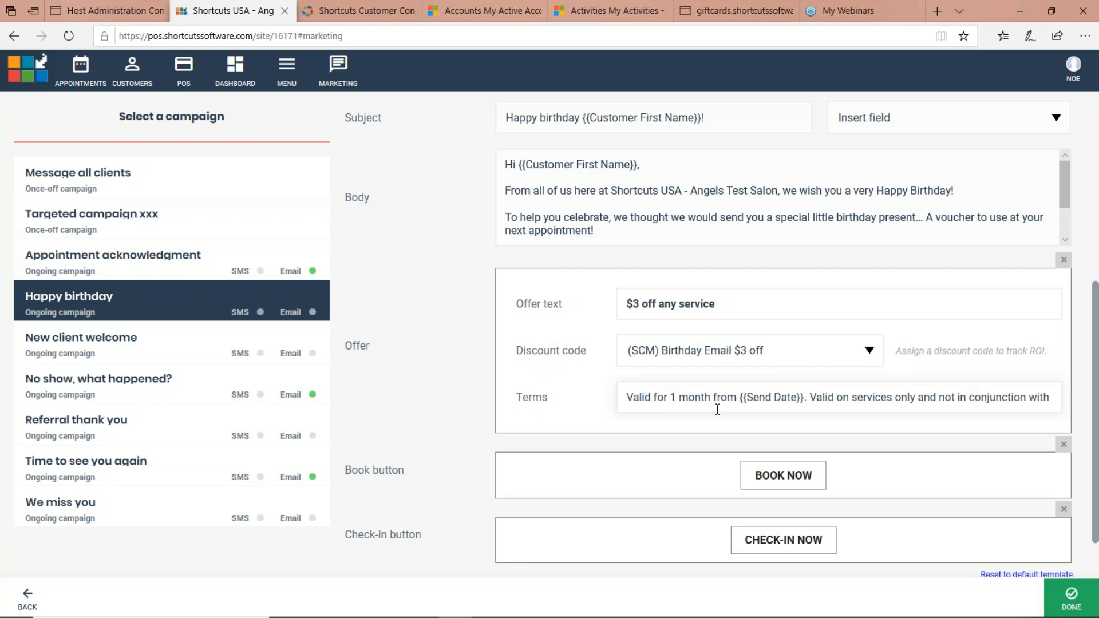
key("shift+Right")
key("shift+Right")
key("shift+Right")
key("shift+Right")
key("shift+Right")
key("shift+Right")
key("shift+Right")
type("30 Days")
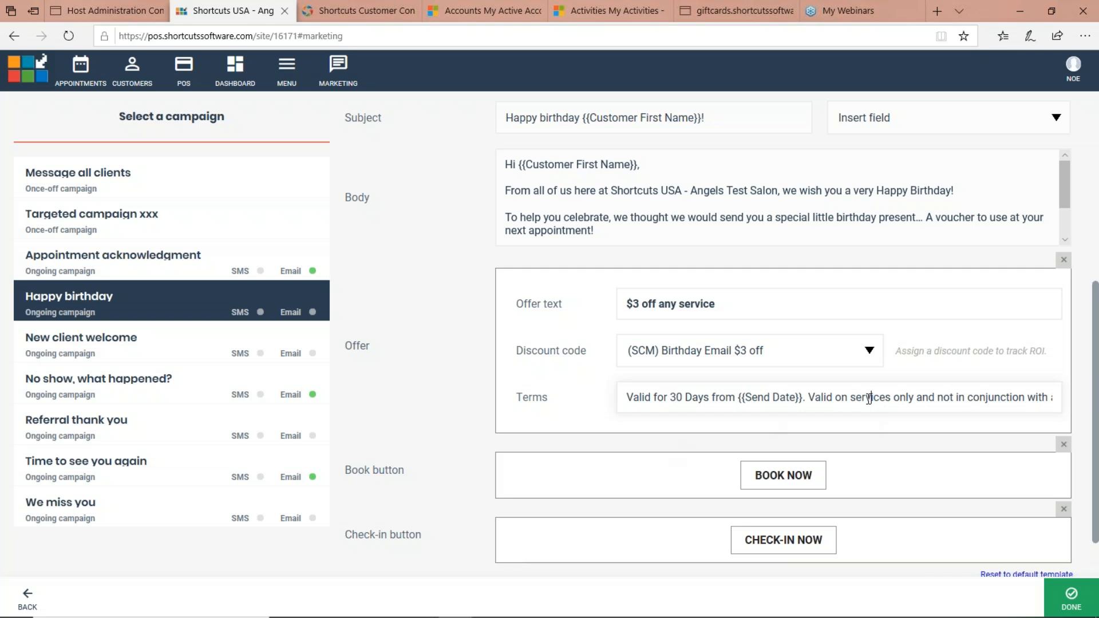
left_click_drag(851, 398, 893, 395)
left_click(891, 396)
key("End")
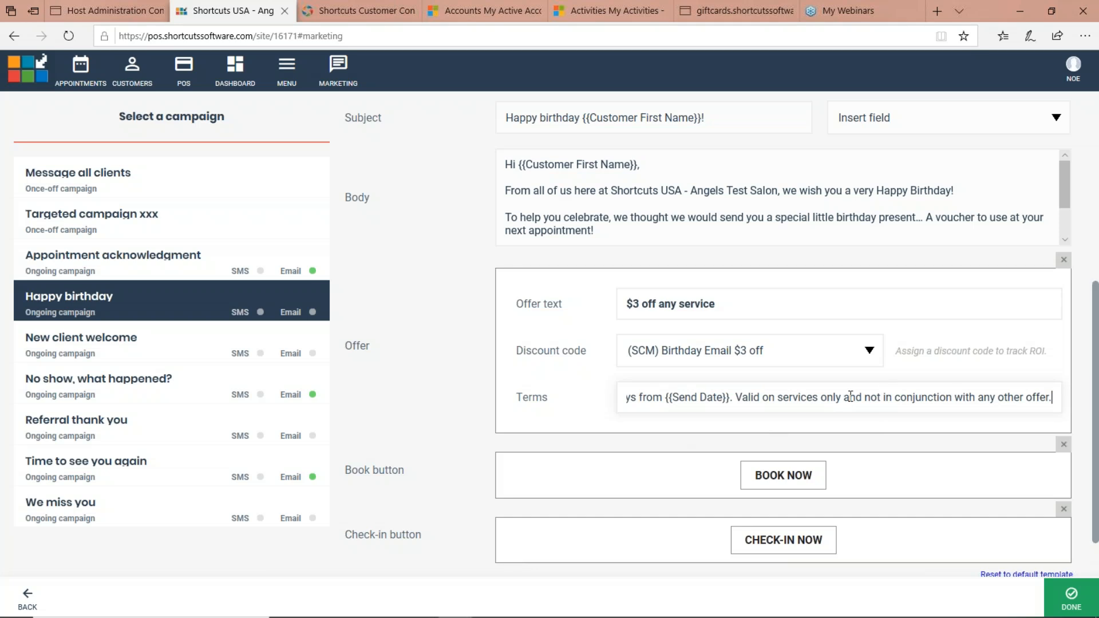
left_click(821, 399)
left_click_drag(820, 398, 780, 395)
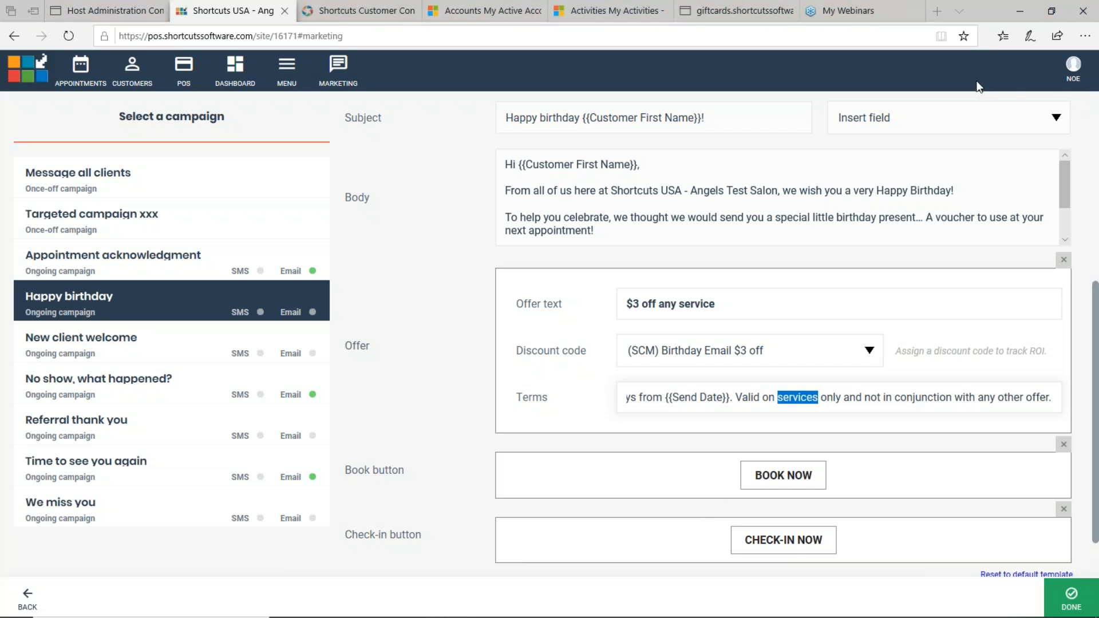
Step: Remove the Check-in button from the birthday email and preview the email down to its offer, booking button and social links
left_click(1063, 508)
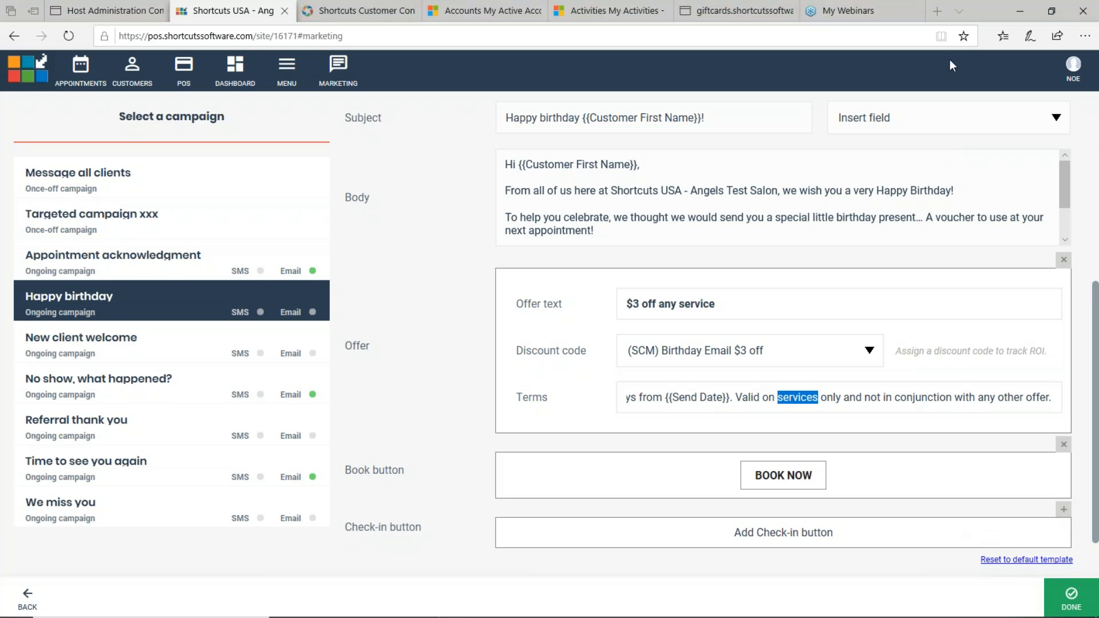
scroll(529, 467, "down", 2)
scroll(523, 324, "up", 3)
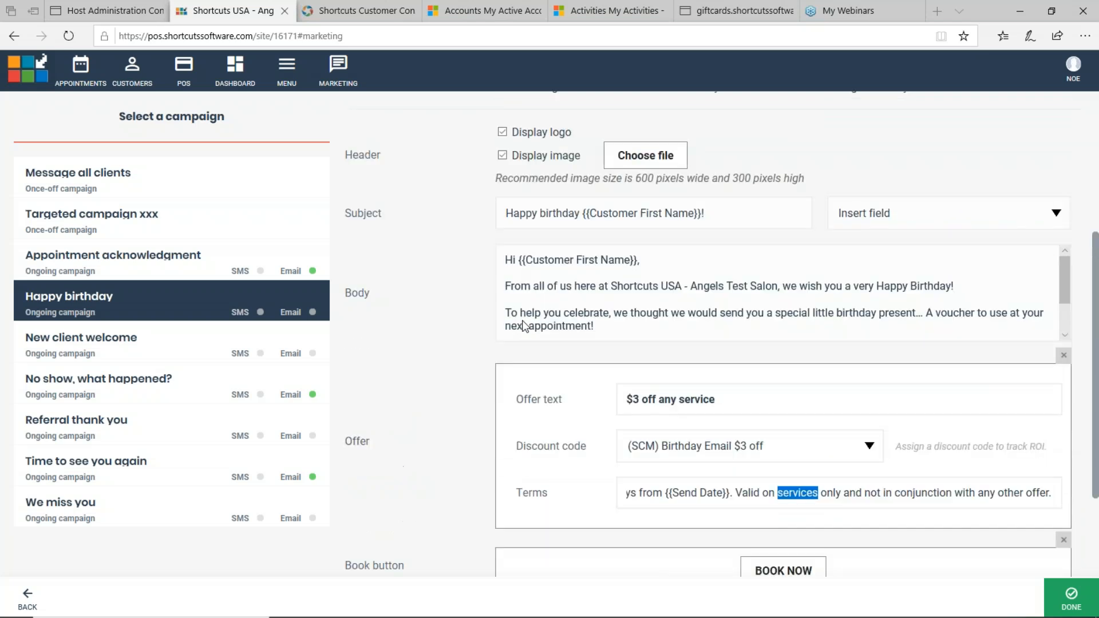
scroll(522, 325, "down", 3)
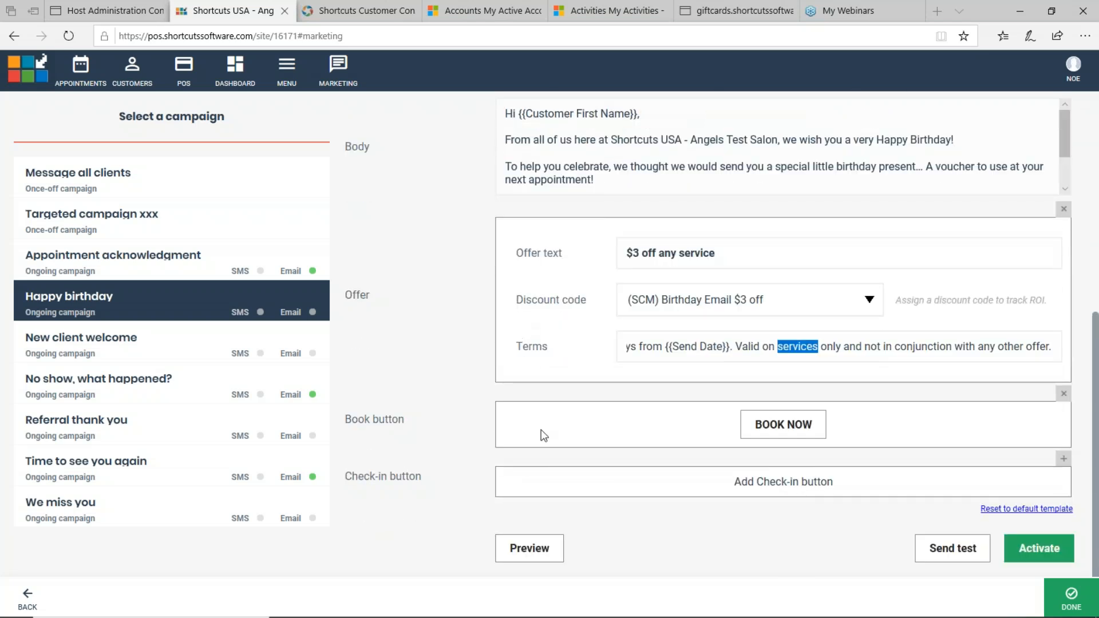
left_click(530, 549)
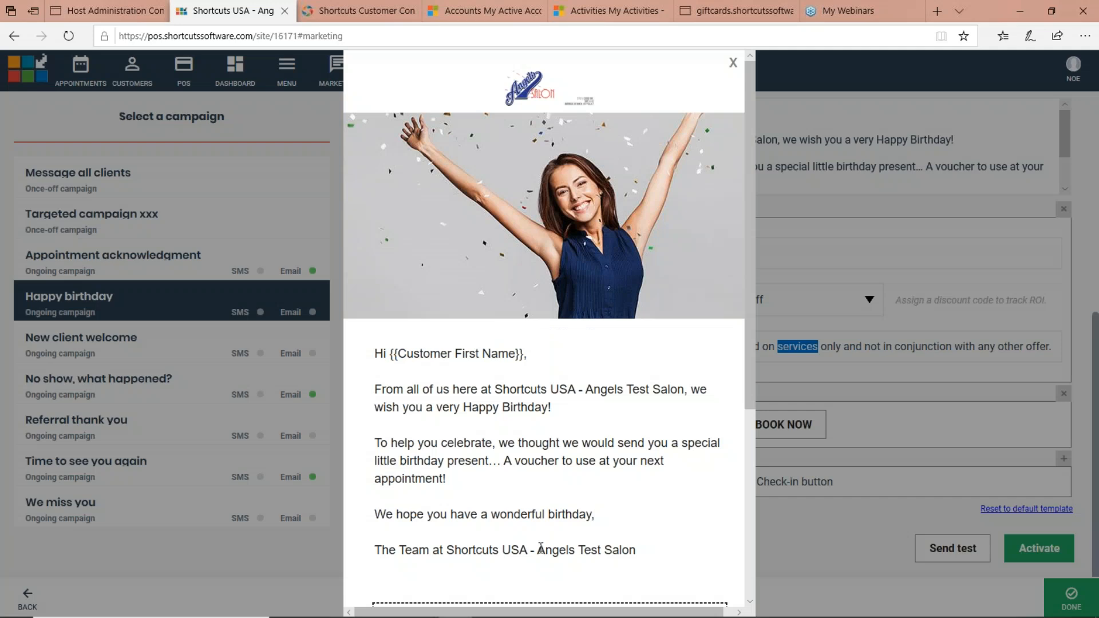
scroll(541, 548, "down", 5)
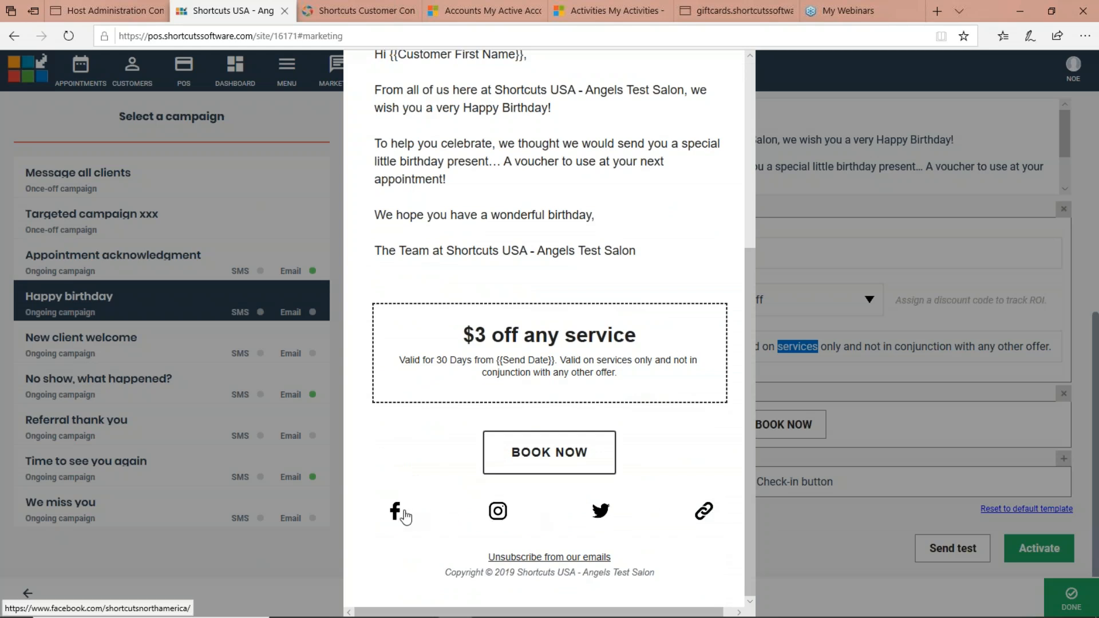
key("Escape")
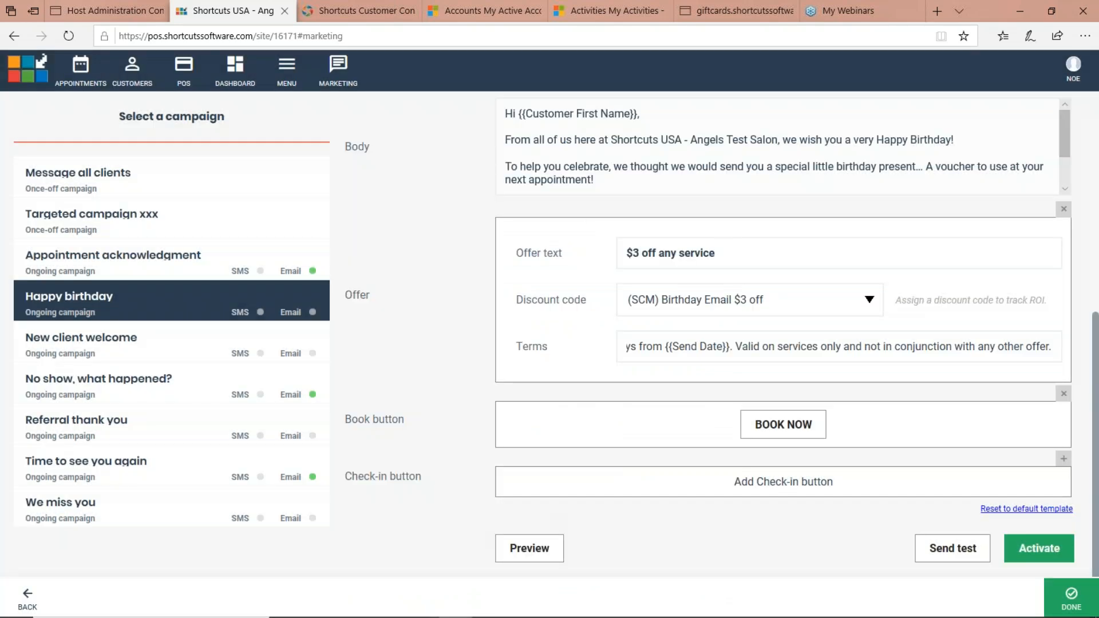
left_click(519, 548)
scroll(522, 378, "down", 5)
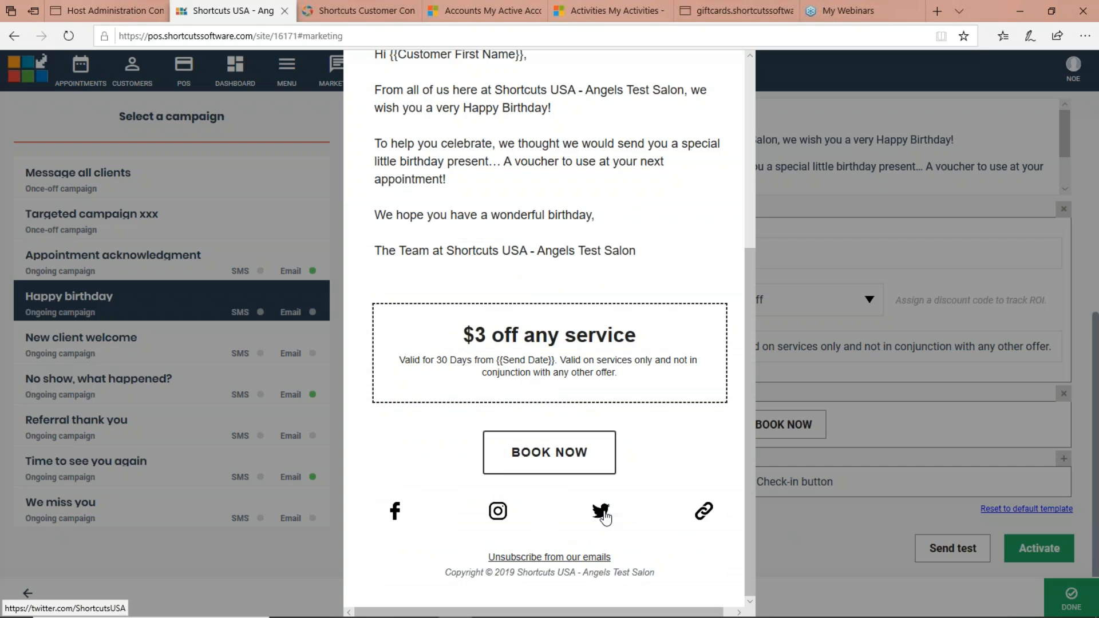
left_click(793, 530)
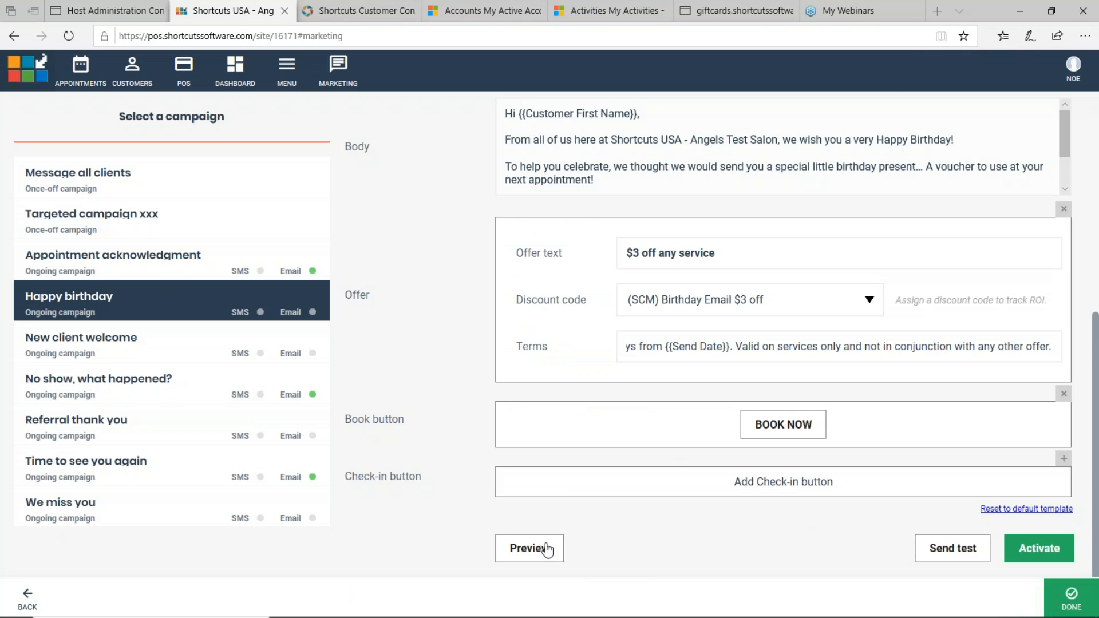
Step: View the test email form without sending anything, and activate the Happy birthday email campaign
left_click(951, 549)
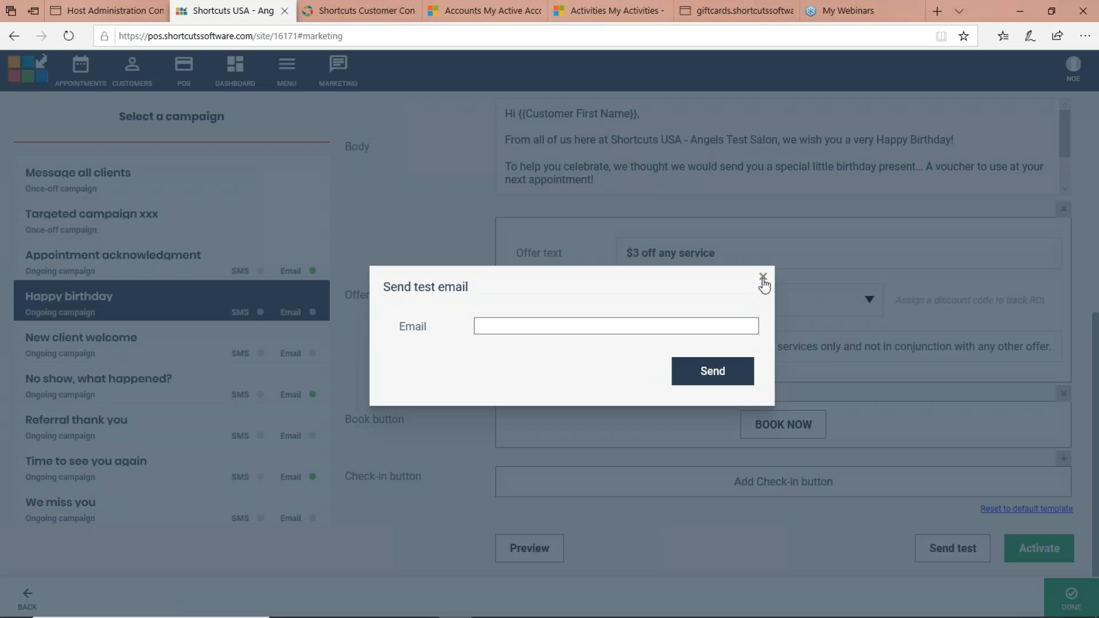
left_click(762, 277)
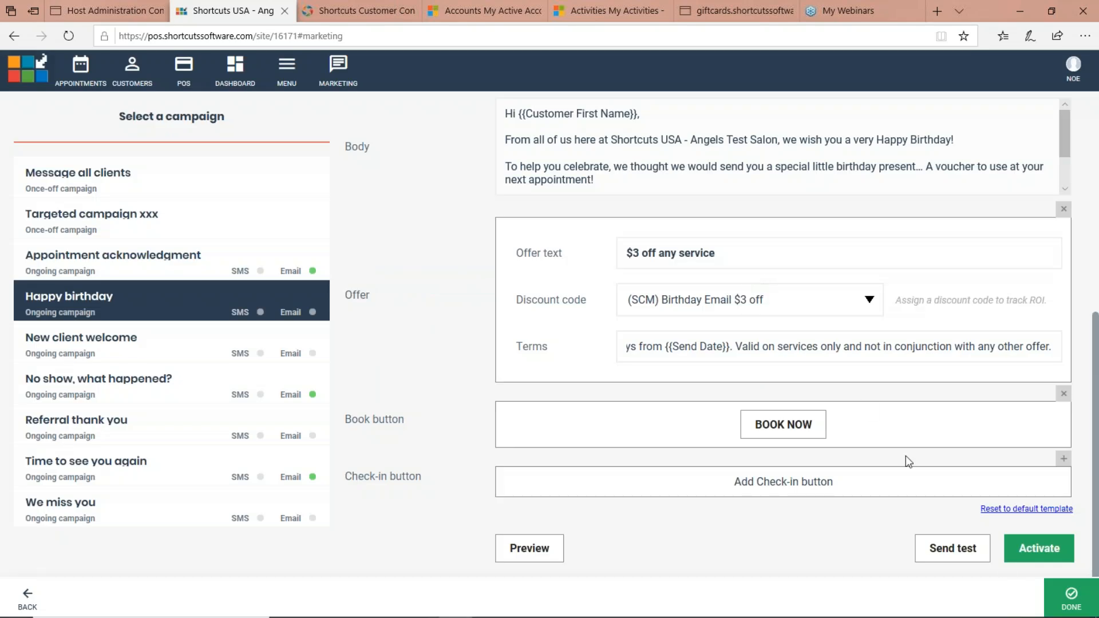
left_click(1039, 549)
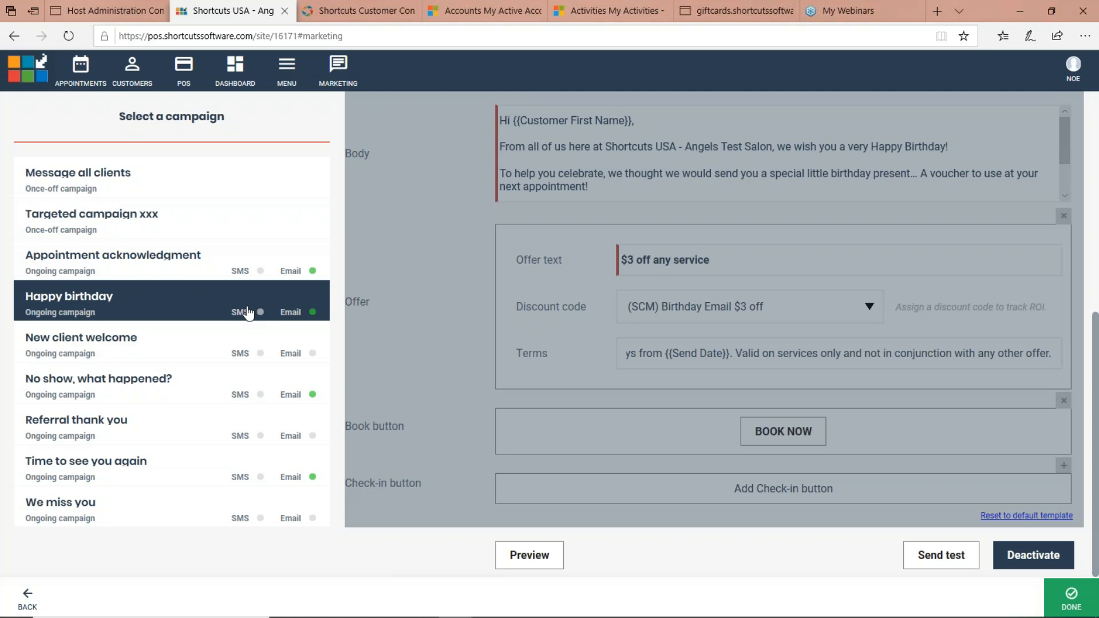
Step: Look through the other ongoing campaigns, from Appointment acknowledgment to We miss you, and compare their SMS and email status indicators
left_click(309, 271)
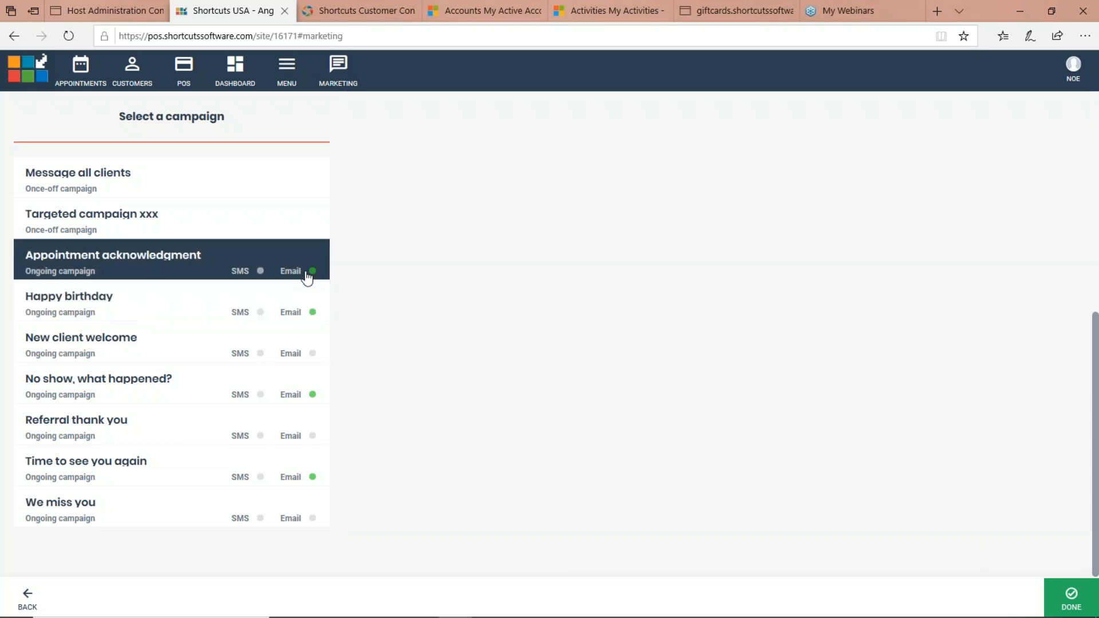
left_click(306, 315)
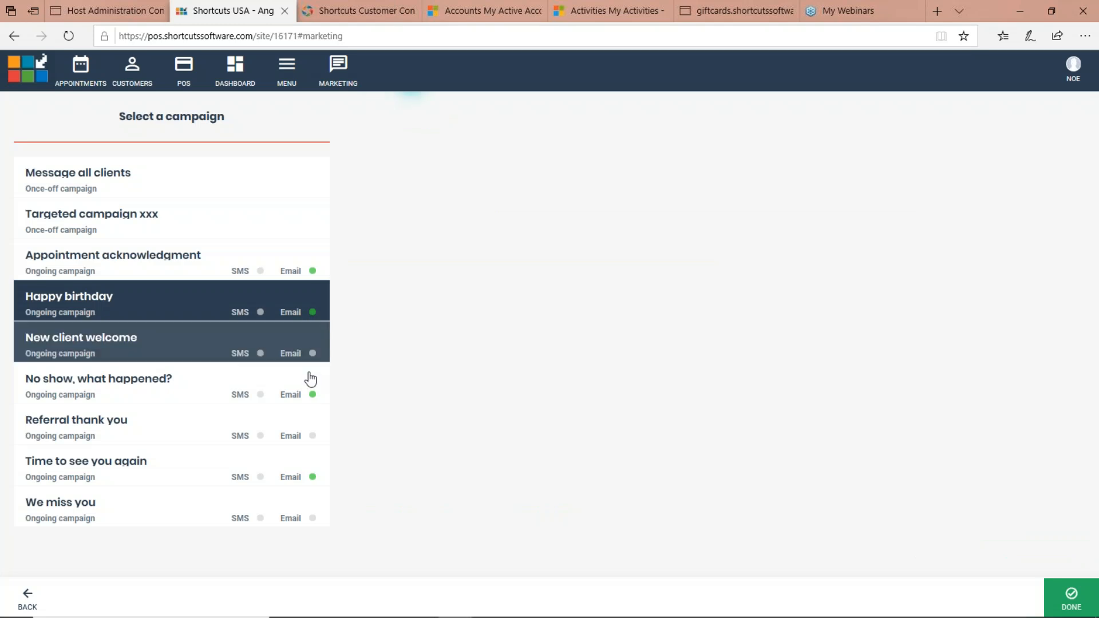
left_click(311, 404)
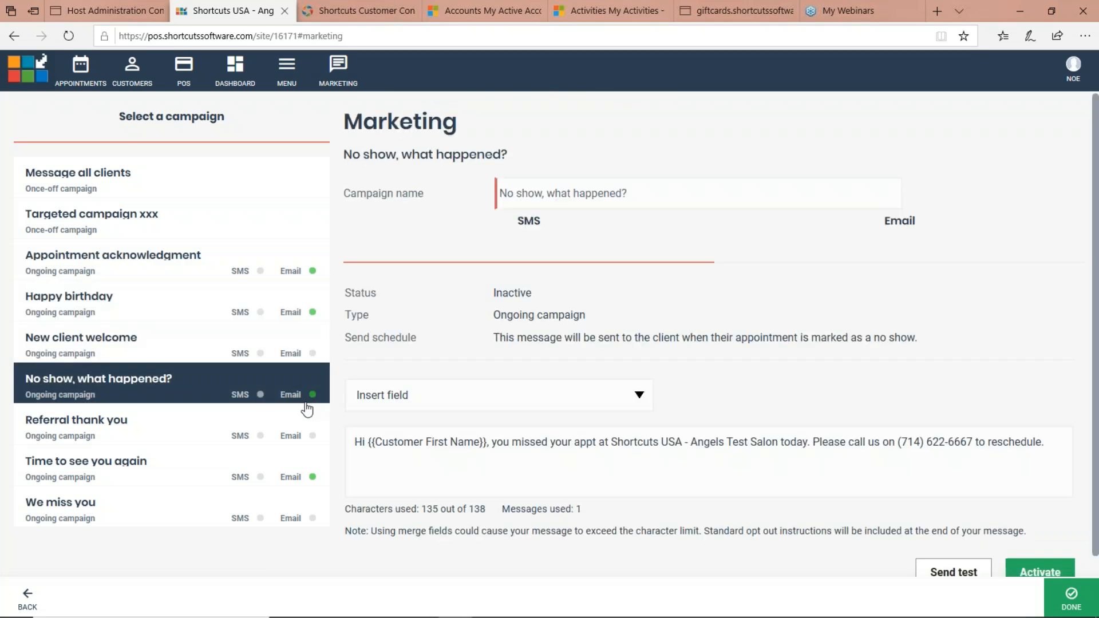
left_click(292, 467)
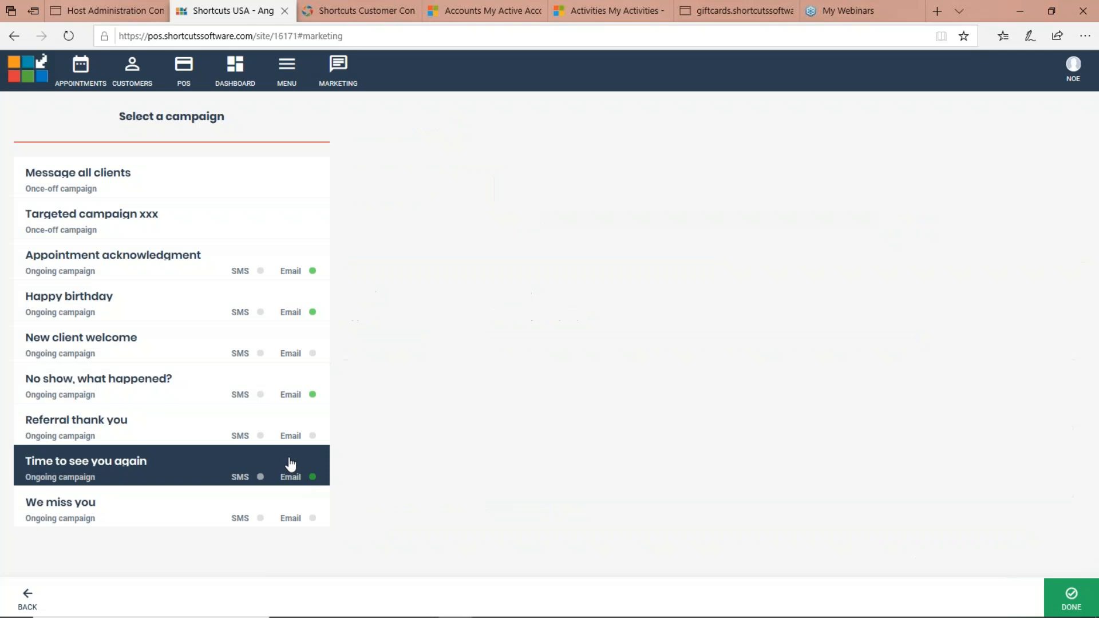
left_click(295, 370)
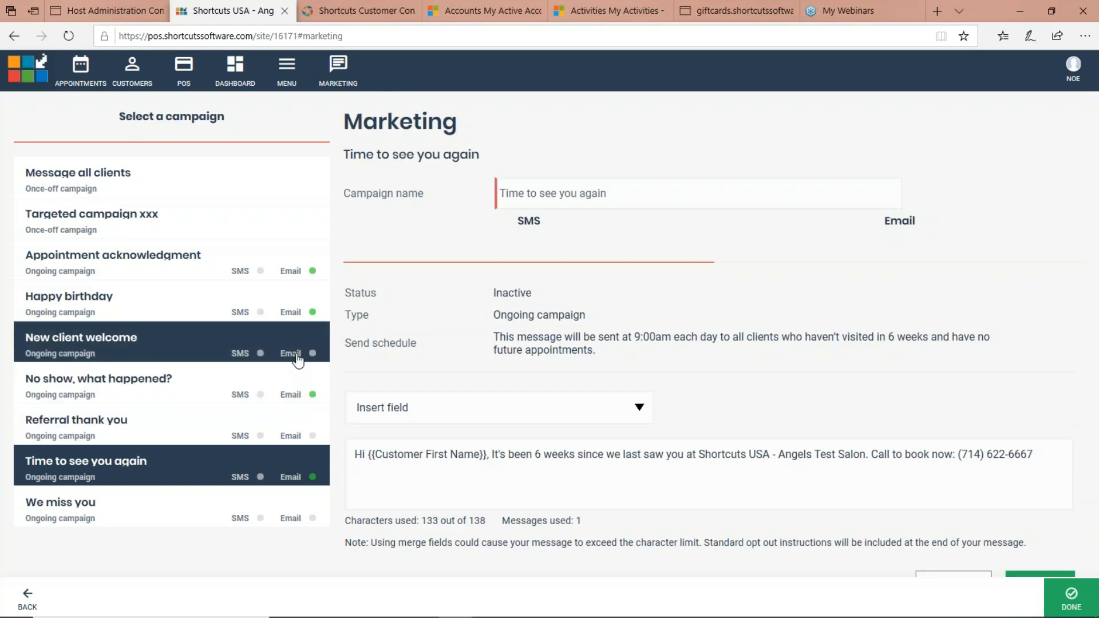
left_click(297, 359)
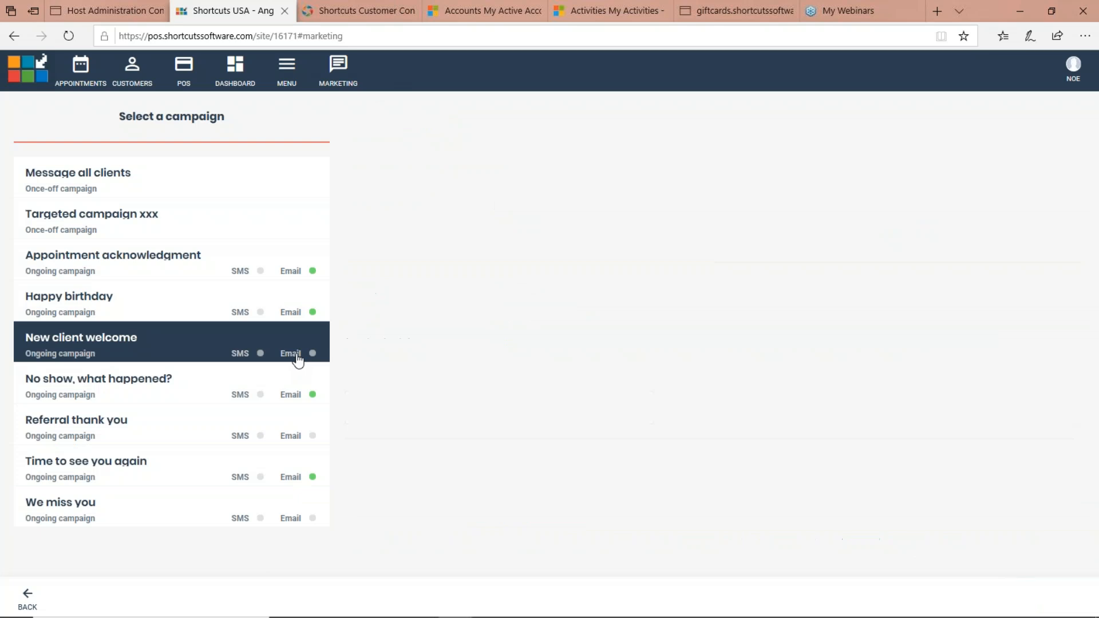
left_click(293, 443)
left_click(289, 522)
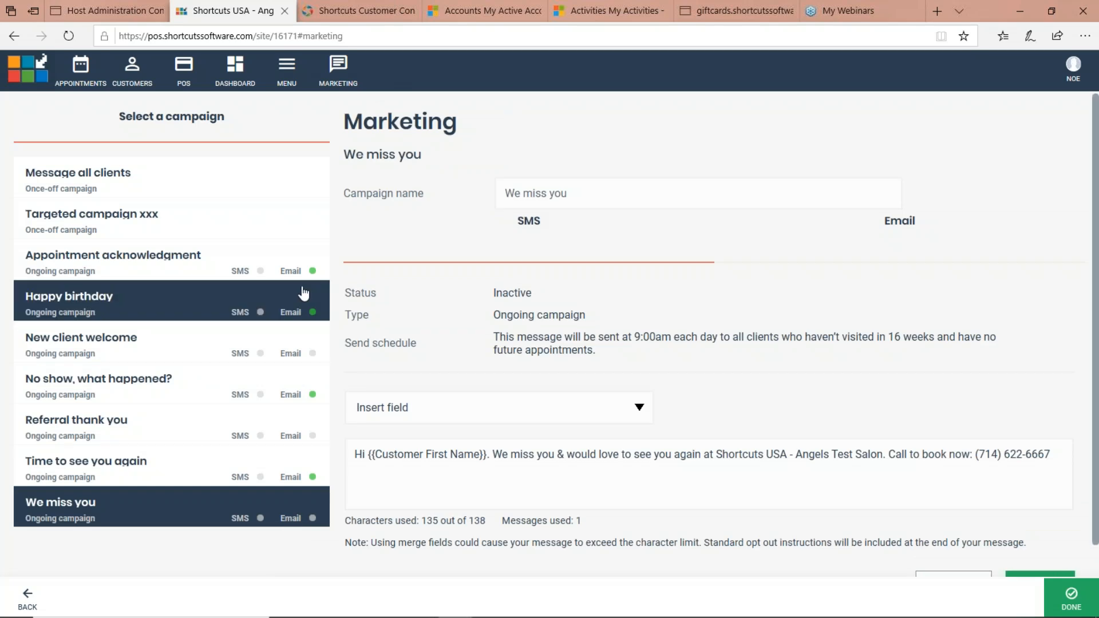
Step: Reopen the email version of the Happy birthday campaign and examine its locked settings and Deactivate option
left_click(296, 310)
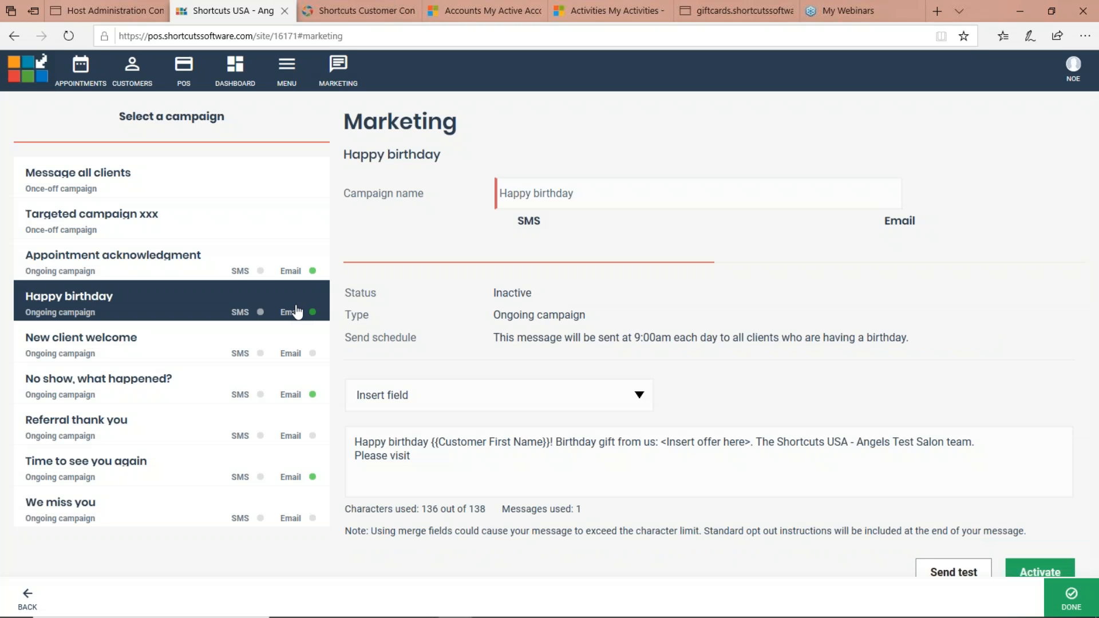
left_click(291, 277)
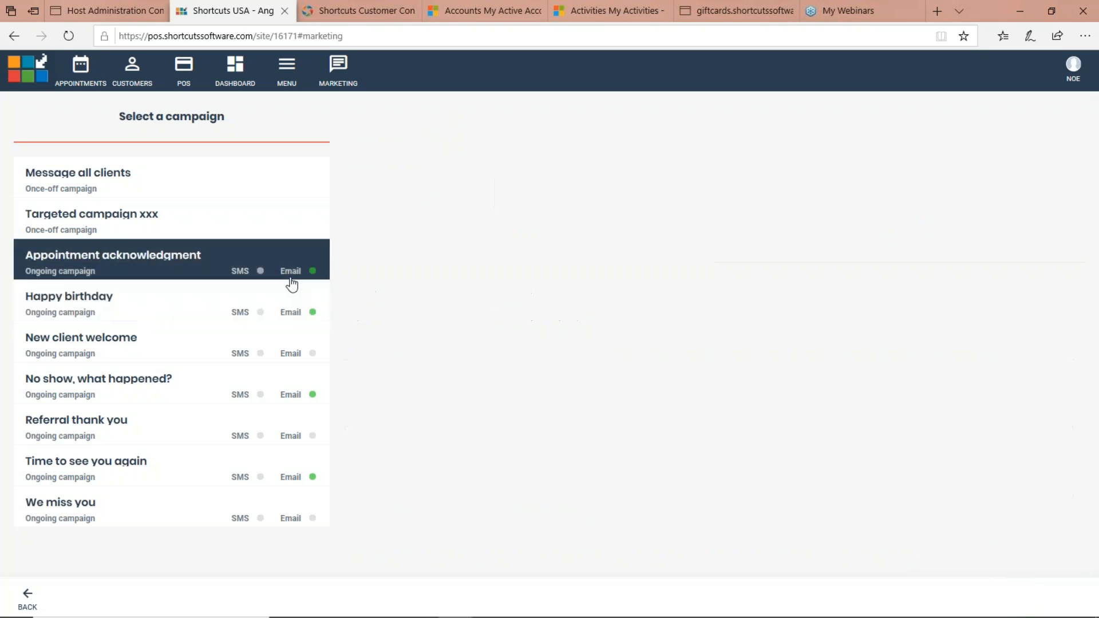
left_click(293, 310)
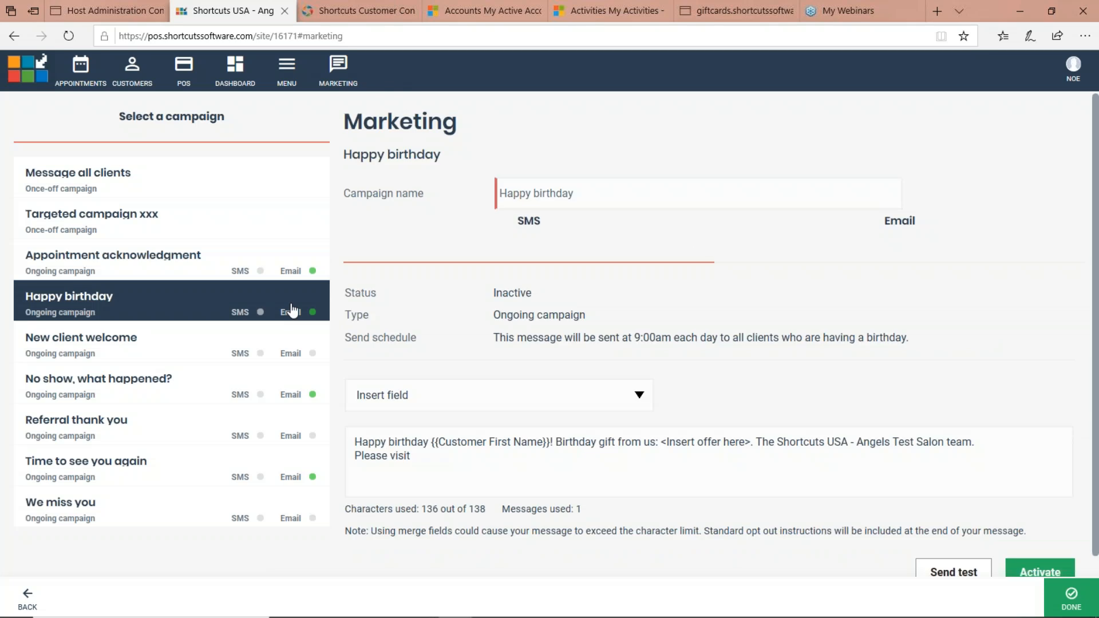
left_click(785, 238)
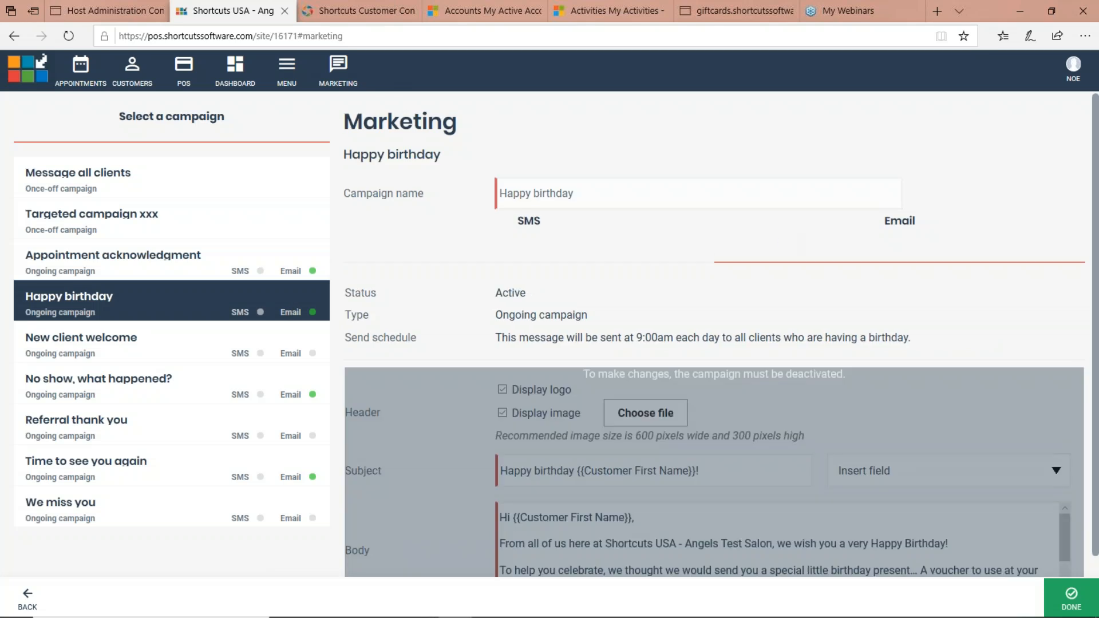
scroll(1066, 318, "down", 7)
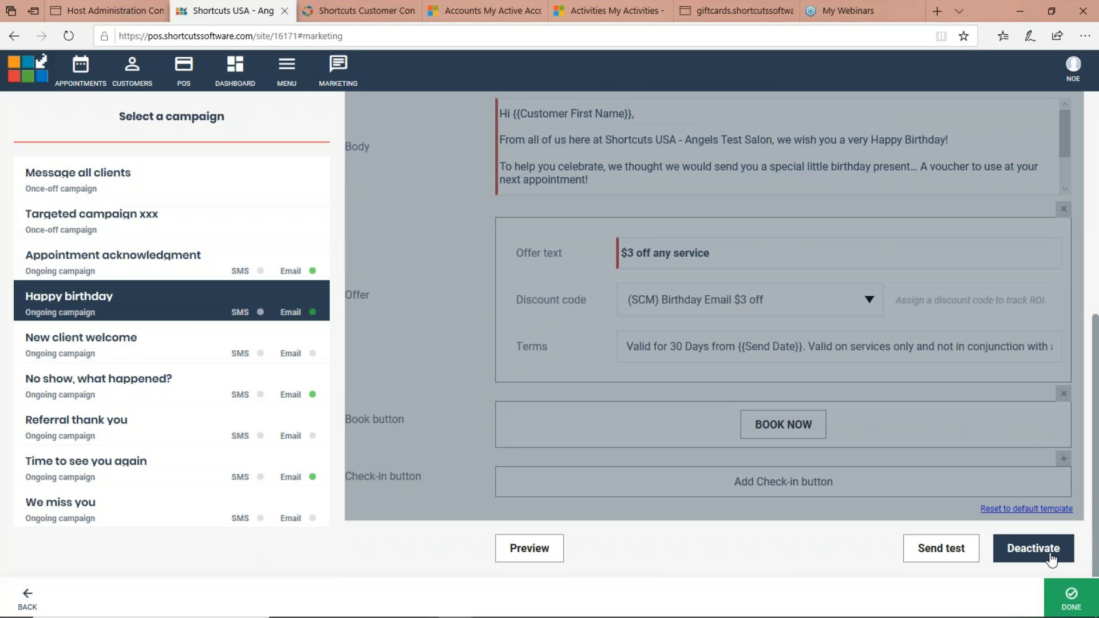
Step: Switch to the Shortcuts marketing webinar in PowerPoint, start the slide show at Live Demo and advance to "Save target clients in Fusion"
mouse_move(523, 617)
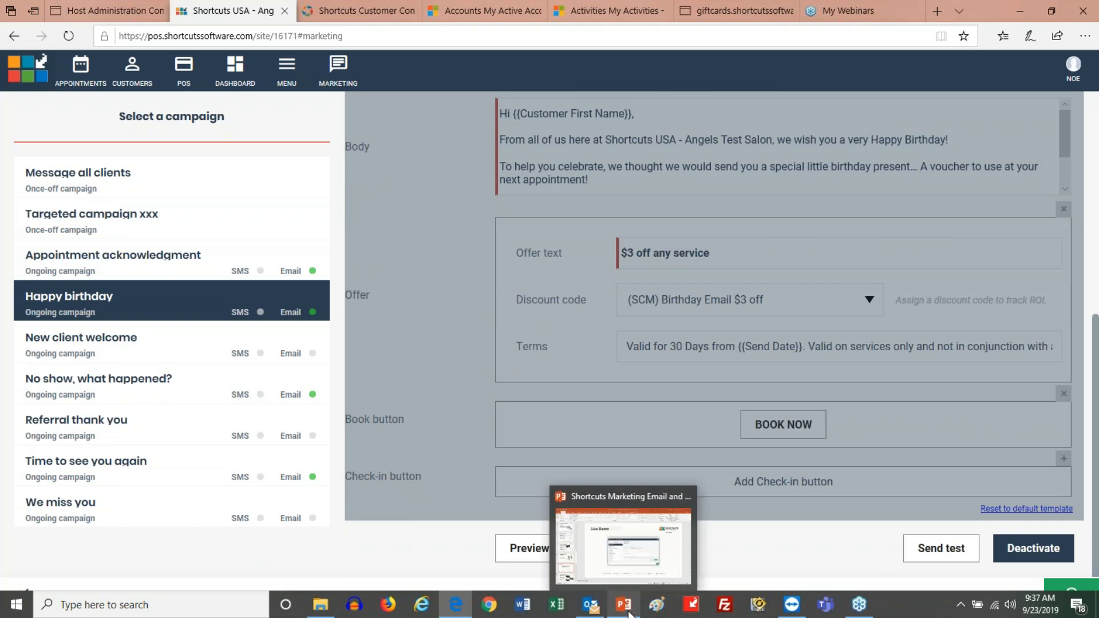
left_click(632, 610)
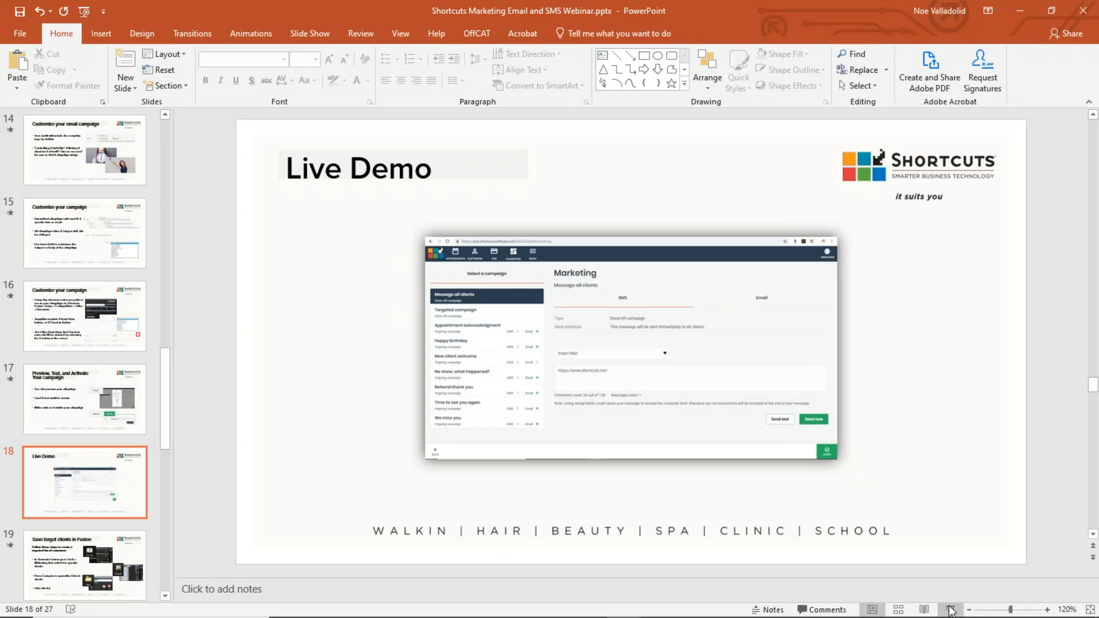
left_click(950, 610)
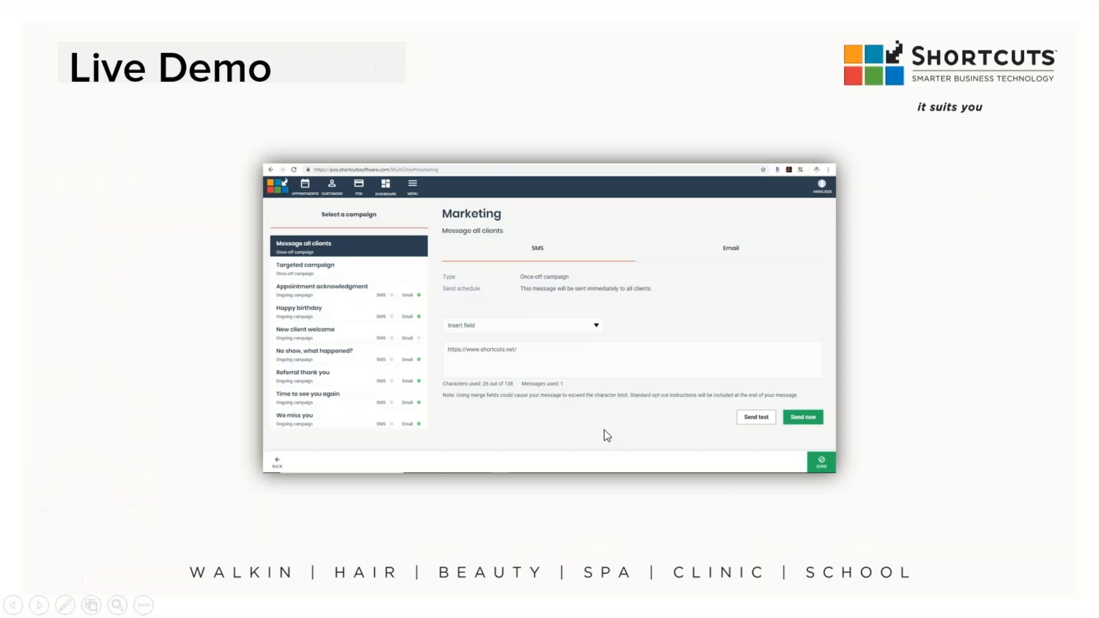
left_click(331, 268)
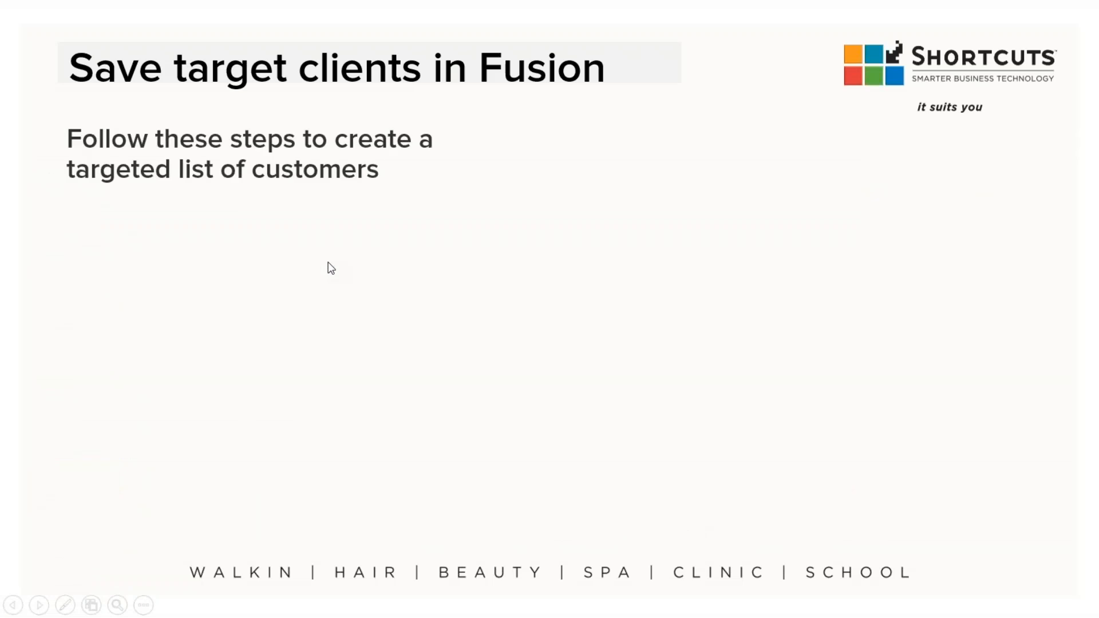